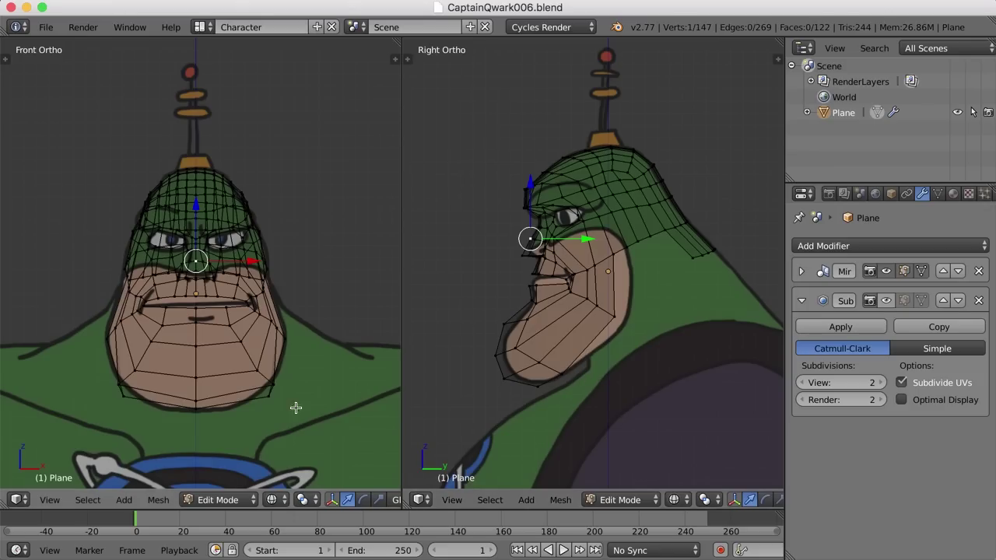
Extrude the jaw's bottom edge and the adjoining rear jaw edge backward by about 0.2 units in the side view.
{"action": "key", "text": "a"}
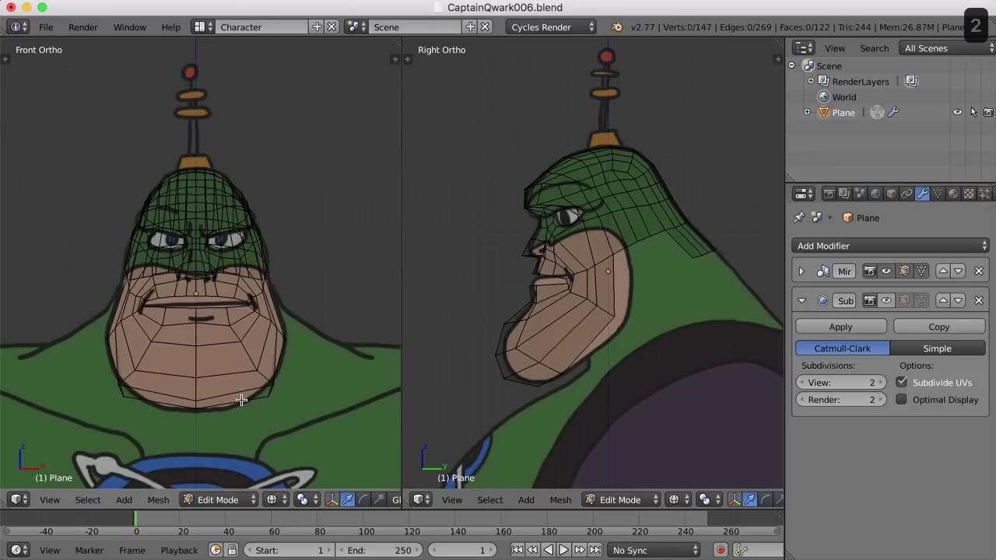
{"action": "right_click", "coordinate": [241, 399]}
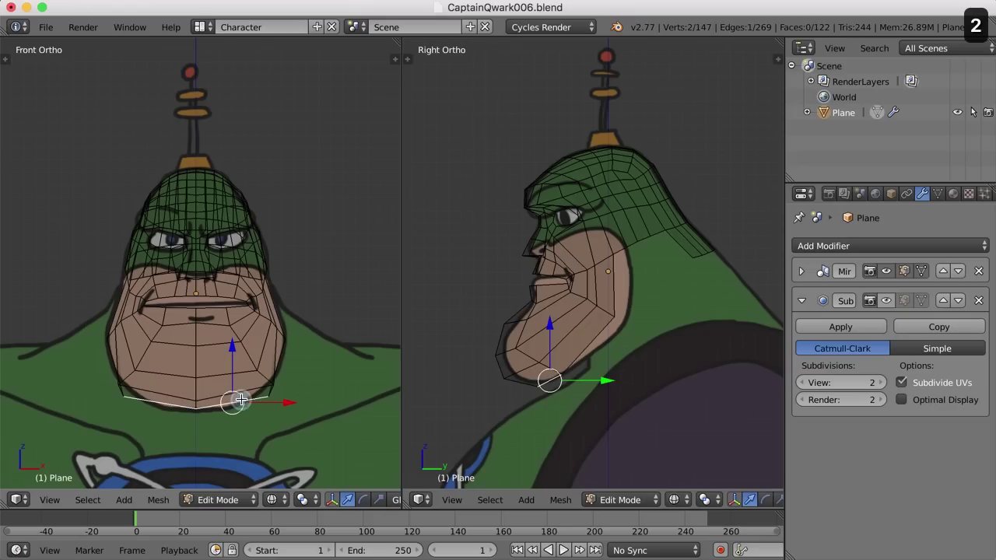
{"action": "right_click", "coordinate": [587, 346], "text": "shift"}
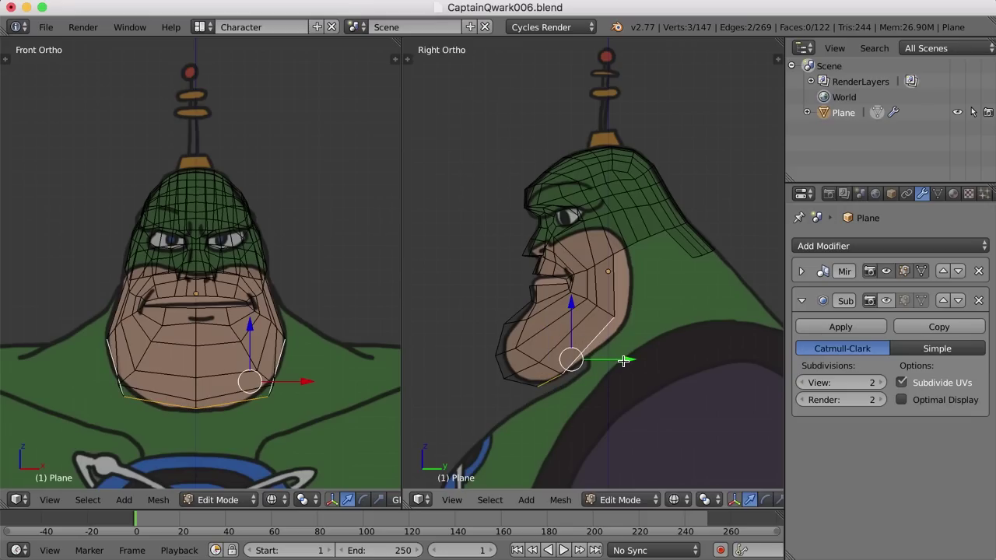
{"action": "key", "text": "e"}
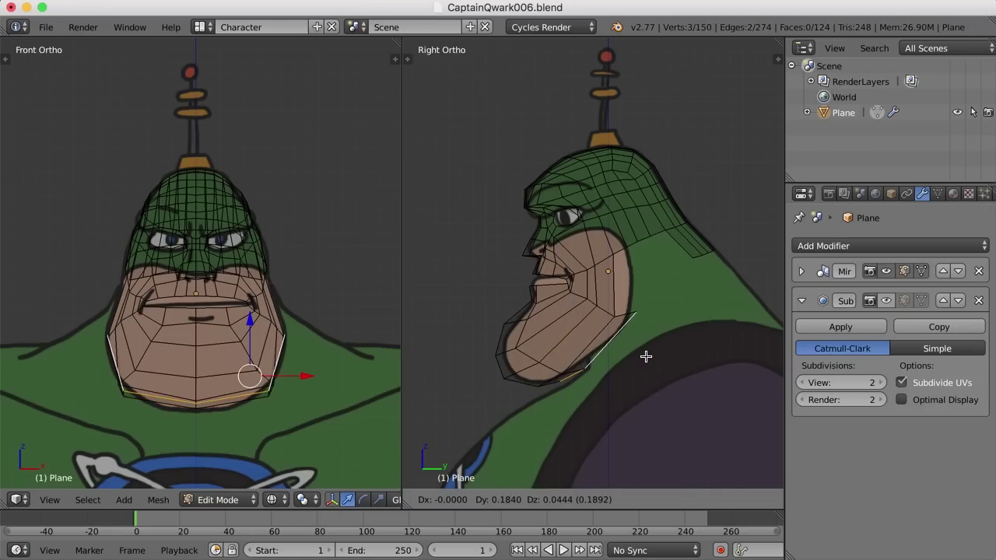
{"action": "left_click", "coordinate": [648, 353]}
Move the upper vertex of the extruded jaw strip down and forward in side view, then about 0.05 inward along X.
{"action": "key", "text": "Tab"}
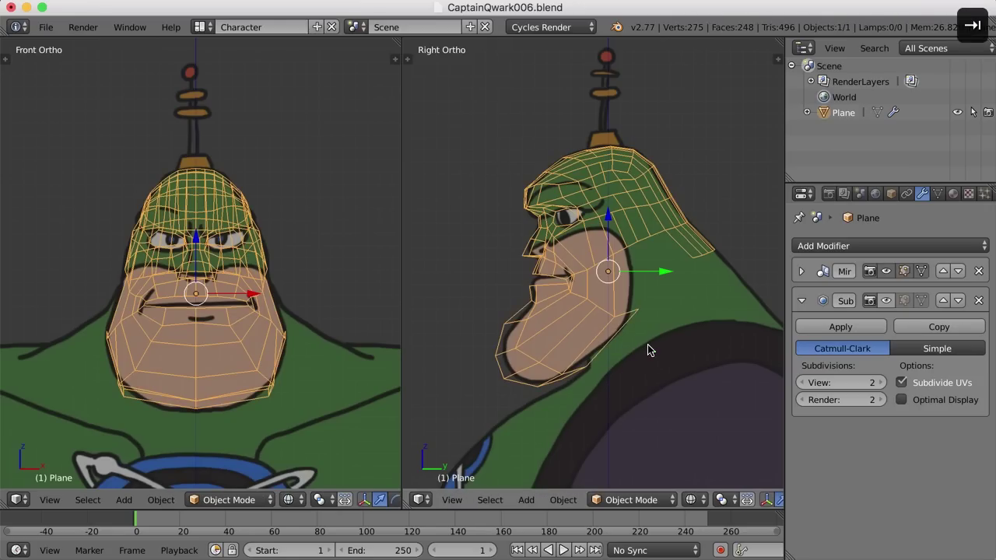
{"action": "key", "text": "Tab"}
{"action": "key", "text": "ctrl+Tab"}
{"action": "key", "text": "1"}
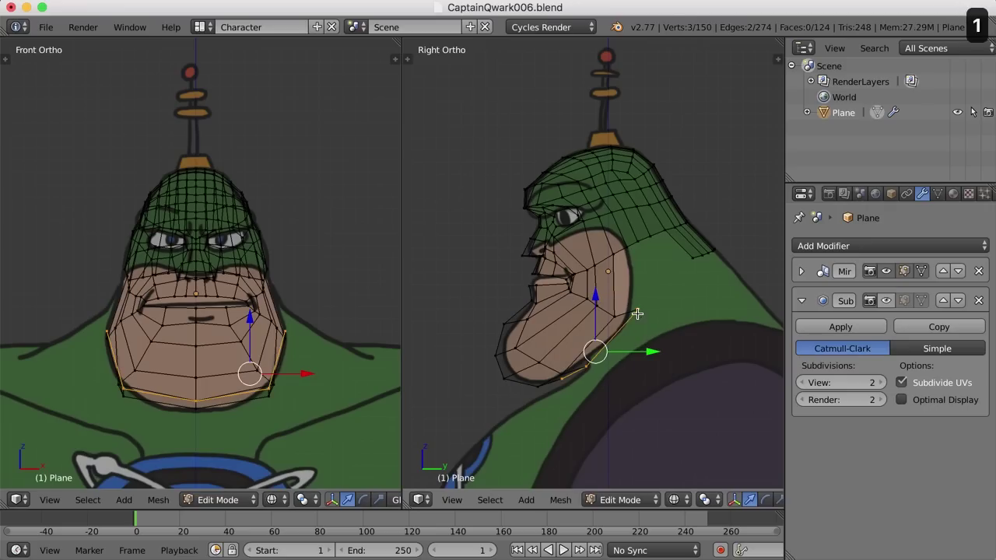
{"action": "right_click", "coordinate": [636, 309]}
{"action": "key", "text": "g"}
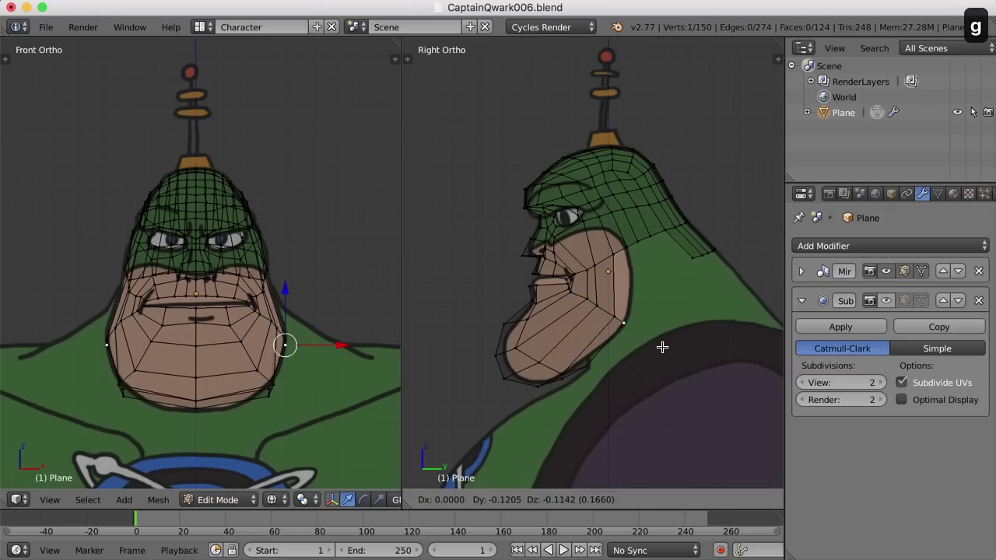
{"action": "left_click", "coordinate": [661, 349]}
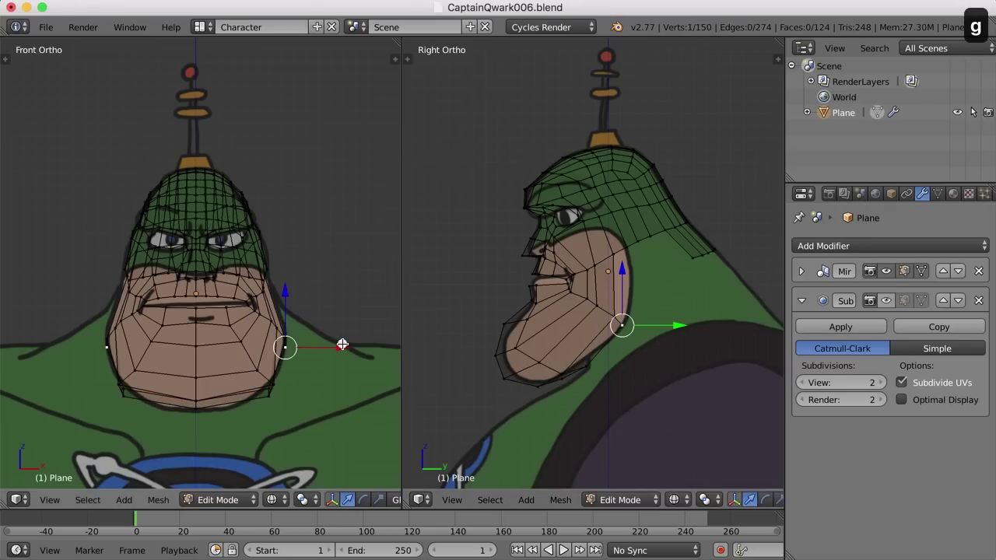
{"action": "key", "text": "g"}
{"action": "key", "text": "x"}
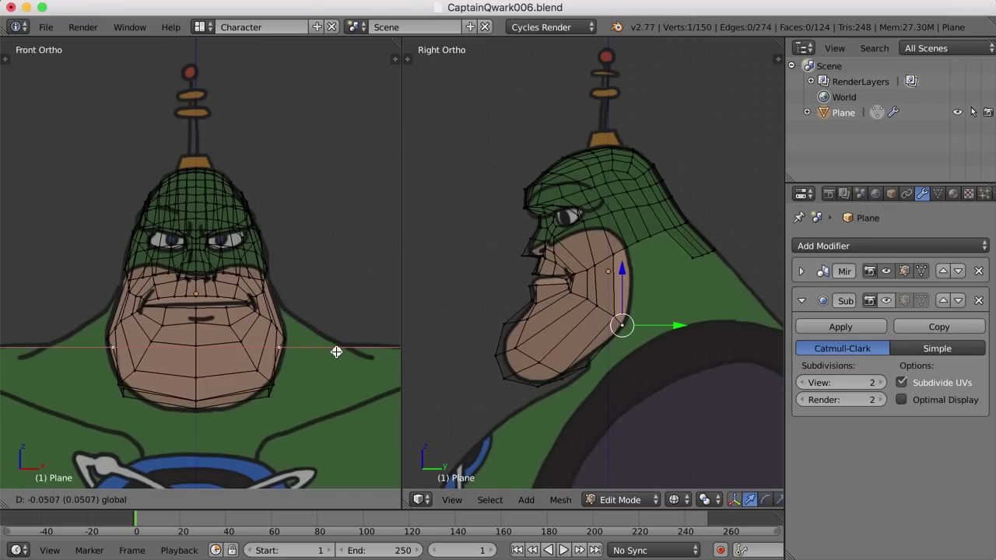
{"action": "left_click", "coordinate": [336, 352]}
Move the middle vertex of the extruded jaw strip about 0.11 inward along X and slightly up in the front view.
{"action": "right_click", "coordinate": [585, 365]}
{"action": "key", "text": "g"}
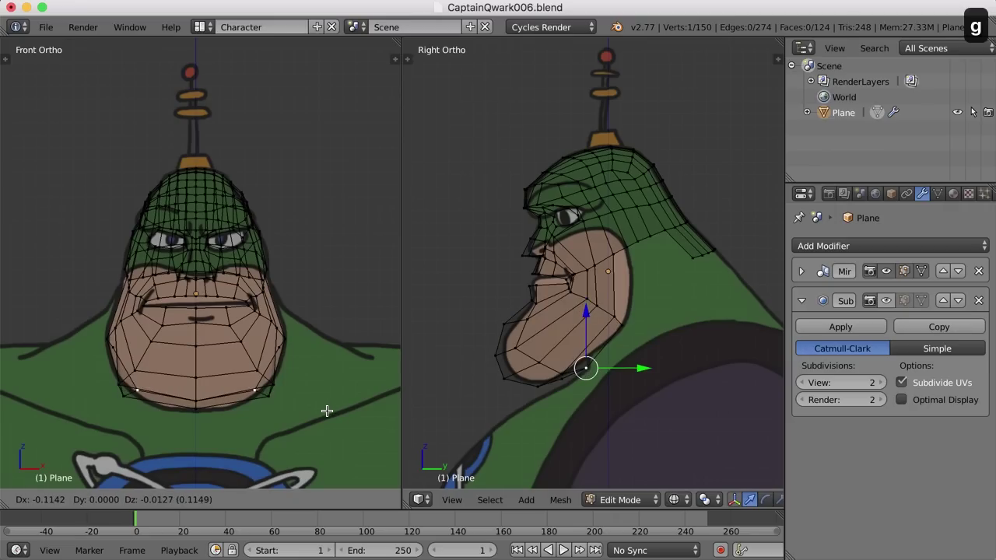
{"action": "left_click", "coordinate": [326, 407]}
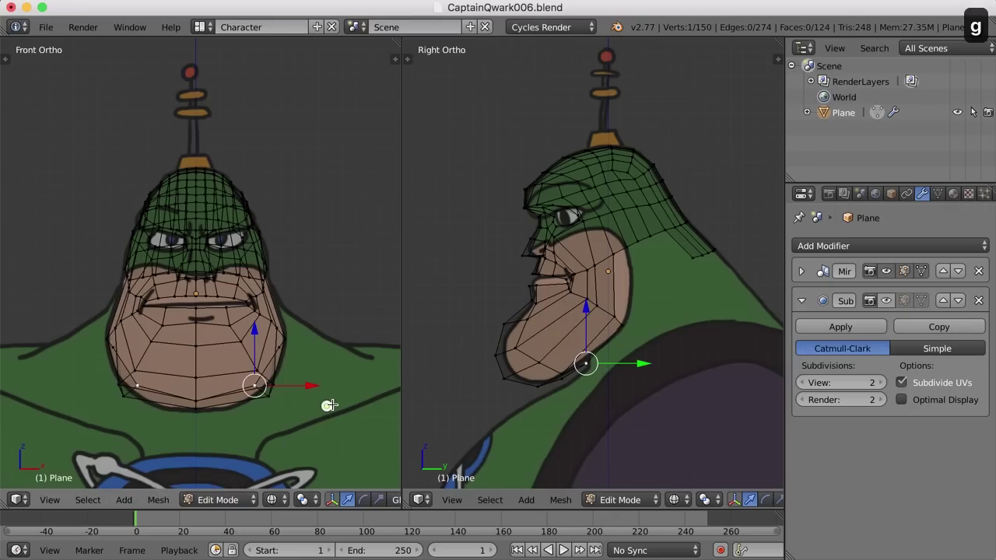
Move the jaw strip's centreline vertex about 0.096 back along Y in the Default screen layout.
{"action": "right_click", "coordinate": [562, 379]}
{"action": "left_click", "coordinate": [207, 26]}
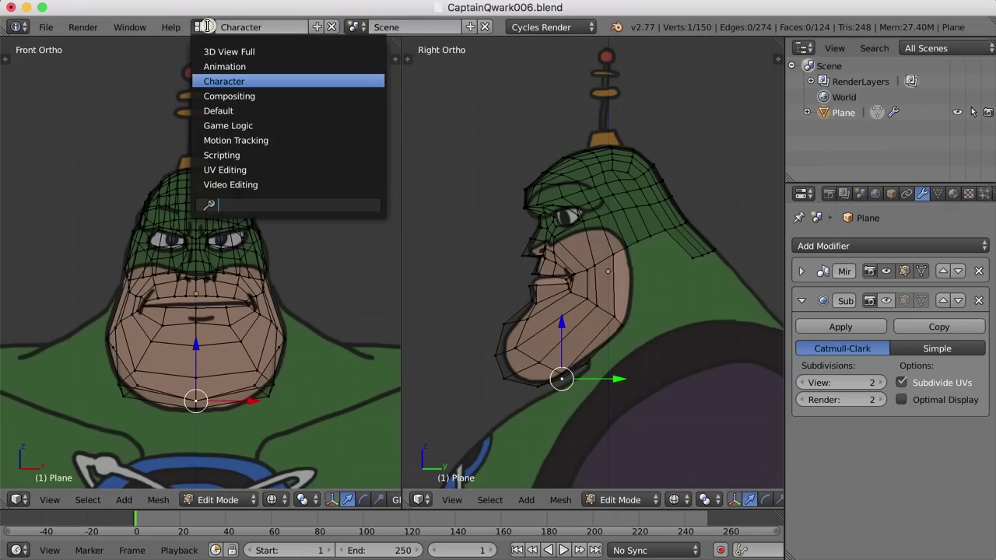
{"action": "left_click", "coordinate": [215, 111]}
{"action": "middle_click_drag", "start_coordinate": [618, 440], "coordinate": [527, 366]}
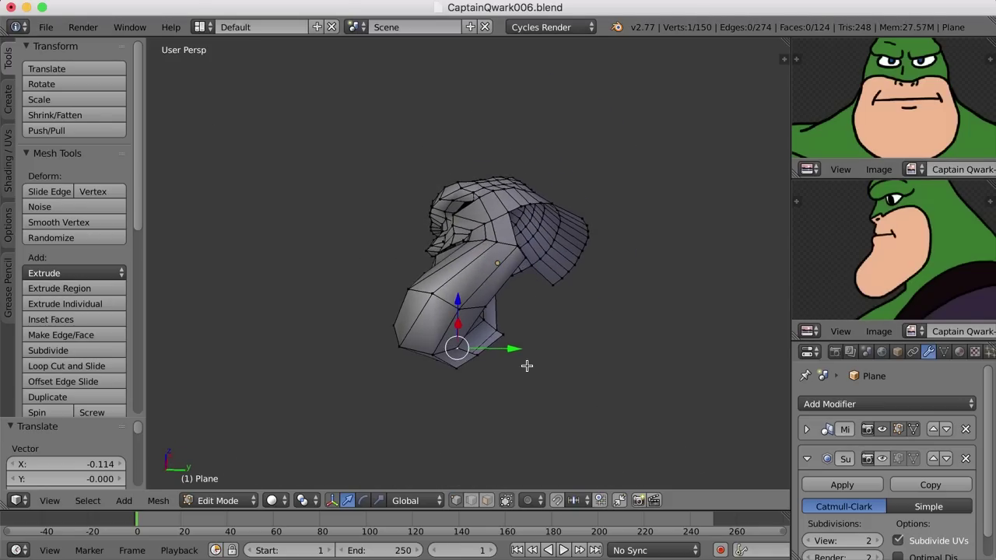
{"action": "left_click_drag", "start_coordinate": [514, 346], "coordinate": [544, 354]}
{"action": "middle_click_drag", "start_coordinate": [545, 354], "coordinate": [534, 373]}
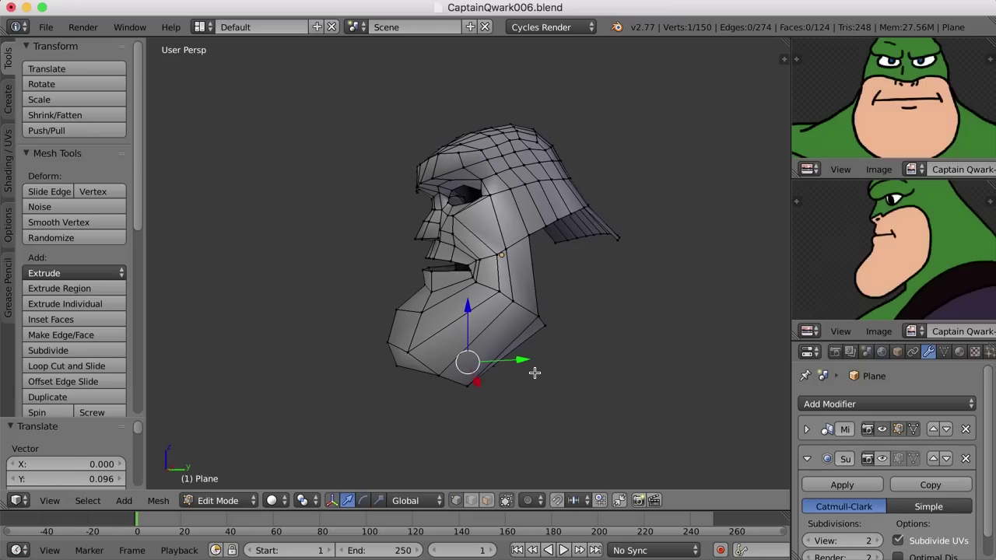
Return to the Character layout and move the centreline jaw vertex up and slightly back in the side view.
{"action": "left_click", "coordinate": [200, 27]}
{"action": "left_click", "coordinate": [237, 81]}
{"action": "key", "text": "g"}
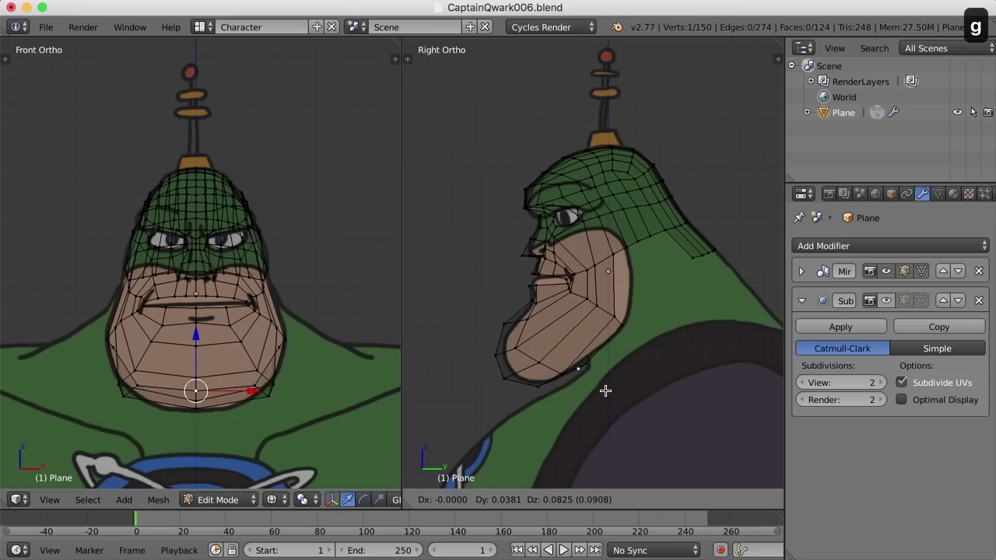
{"action": "left_click", "coordinate": [609, 385]}
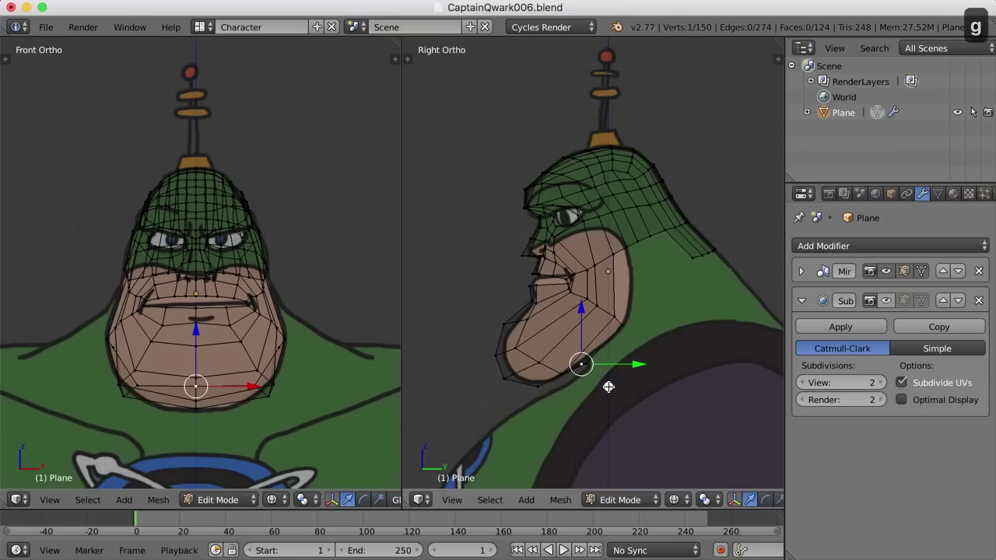
Move the middle vertex of the jaw strip about 0.13 back and up, and check the shape in solid shading.
{"action": "right_click", "coordinate": [589, 363]}
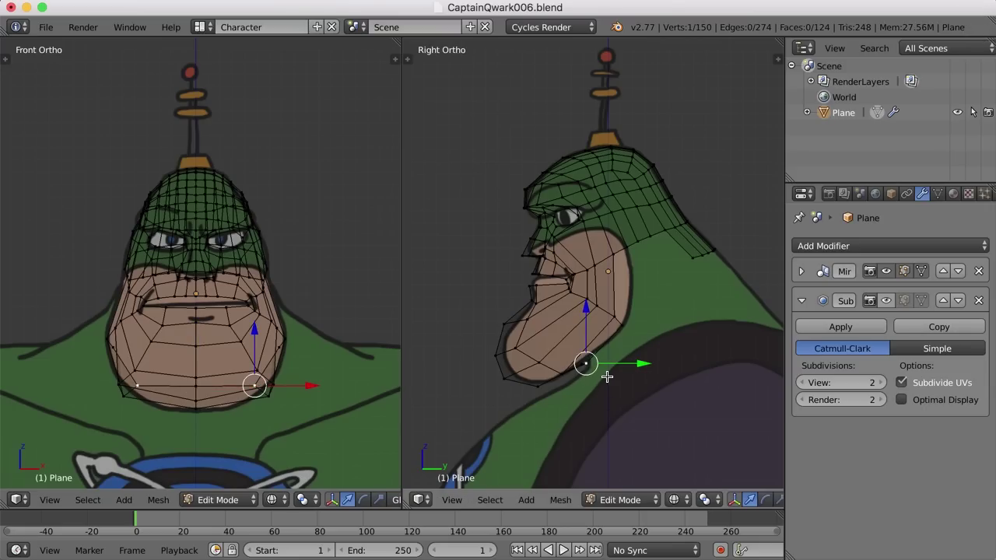
{"action": "key", "text": "g"}
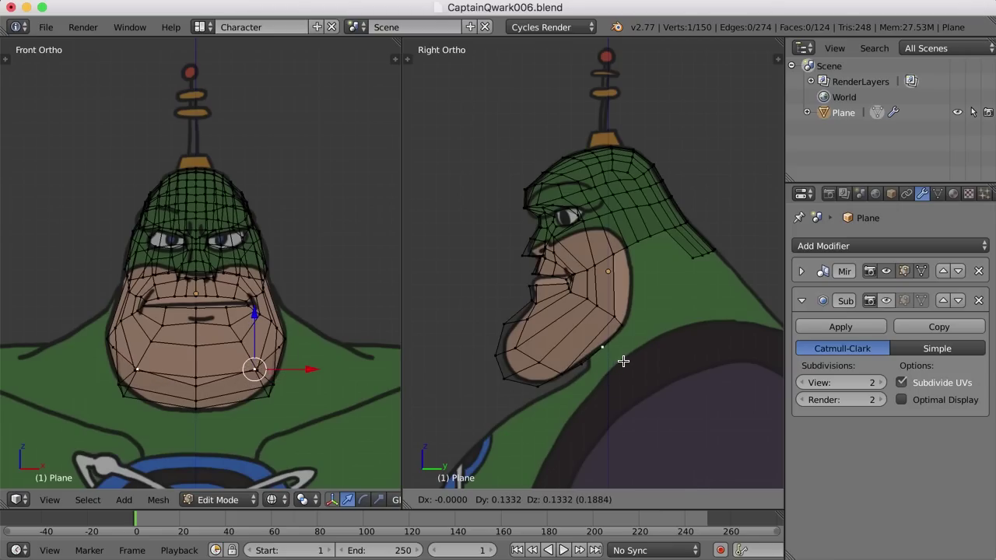
{"action": "left_click", "coordinate": [623, 363]}
{"action": "key", "text": "z"}
{"action": "middle_click_drag", "start_coordinate": [656, 391], "coordinate": [620, 359]}
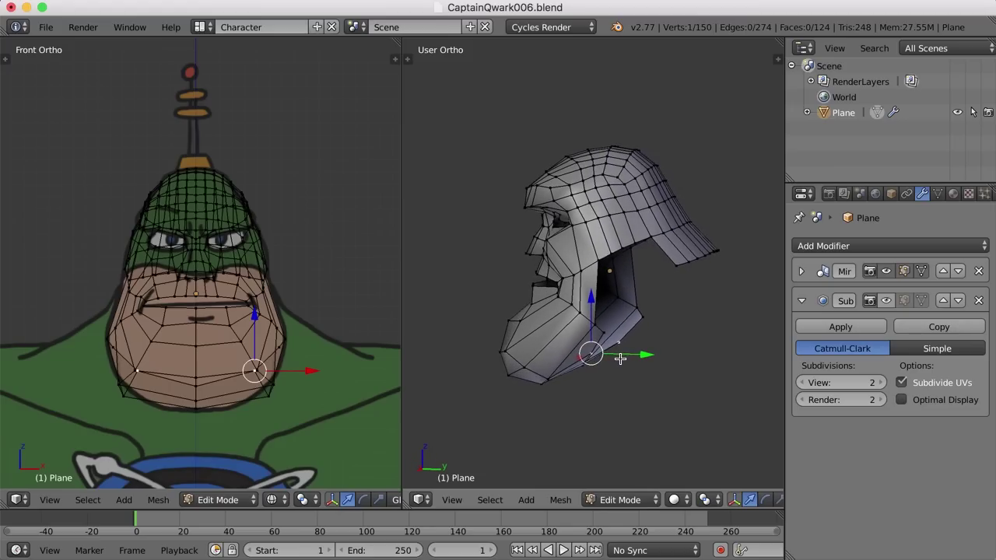
{"action": "key", "text": "KP_3"}
{"action": "key", "text": "z"}
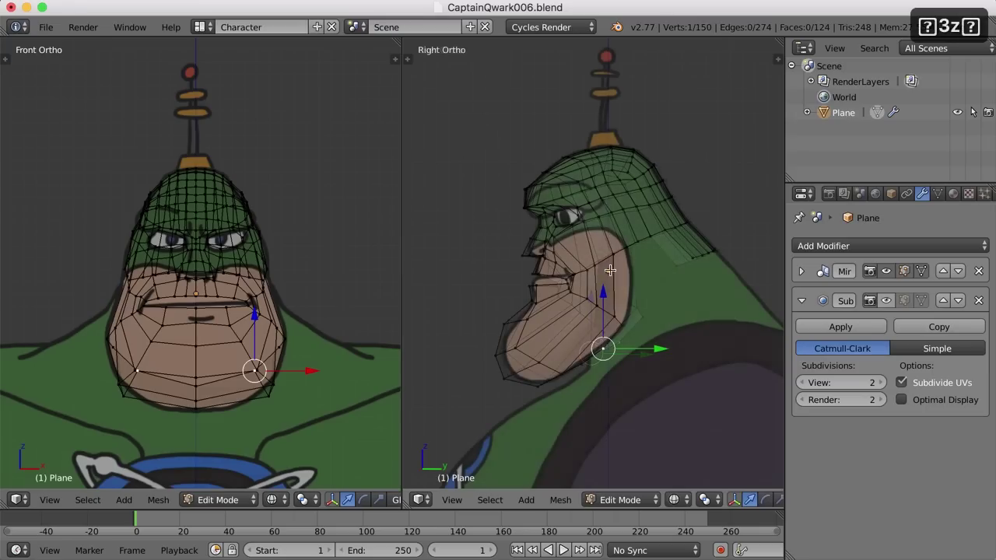
Extrude the lower edges of the mask between the cheek and the back flap downward and back in side view.
{"action": "scroll", "coordinate": [633, 314], "scroll_direction": "up", "scroll_amount": 3}
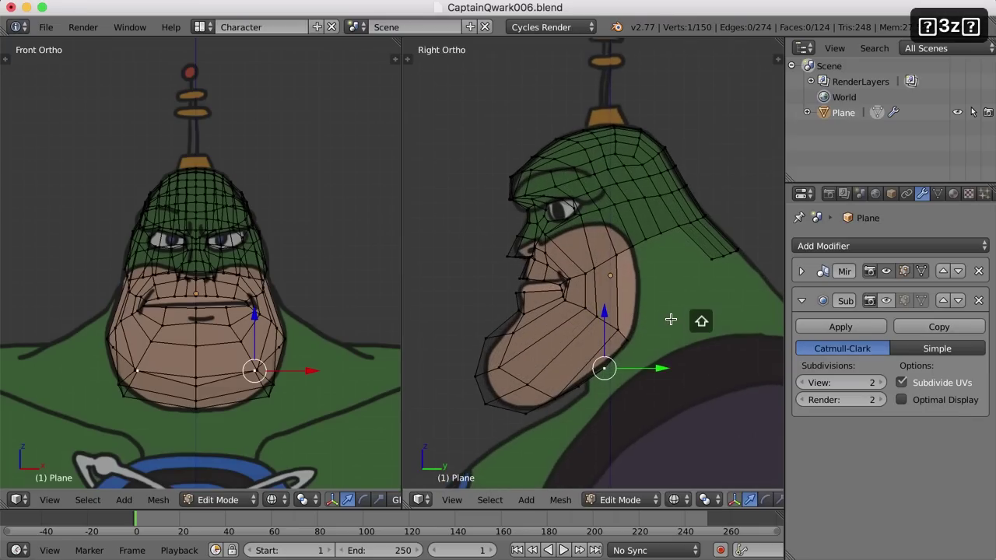
{"action": "key", "text": "ctrl+Tab"}
{"action": "key", "text": "2"}
{"action": "right_click", "coordinate": [627, 249]}
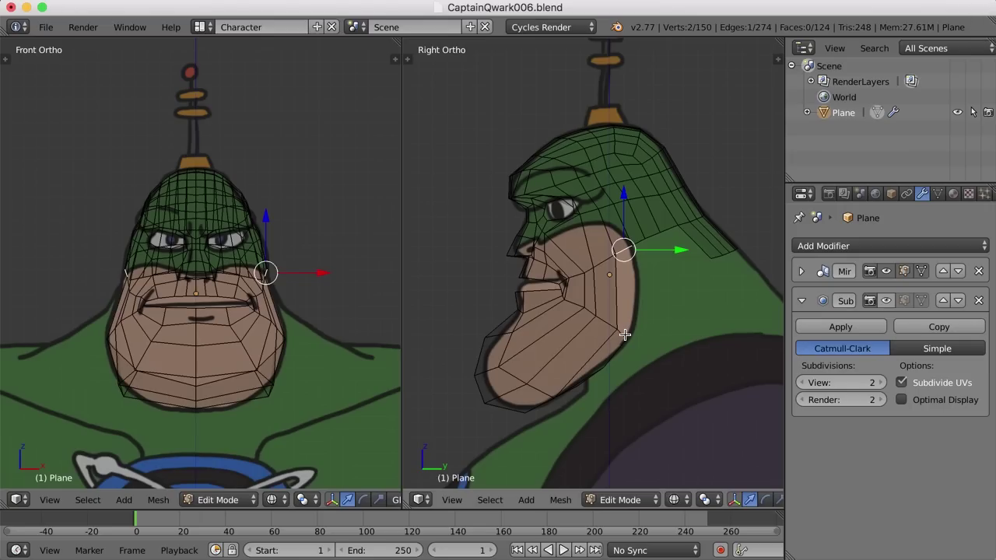
{"action": "right_click", "coordinate": [617, 294]}
{"action": "right_click", "coordinate": [692, 239], "text": "shift"}
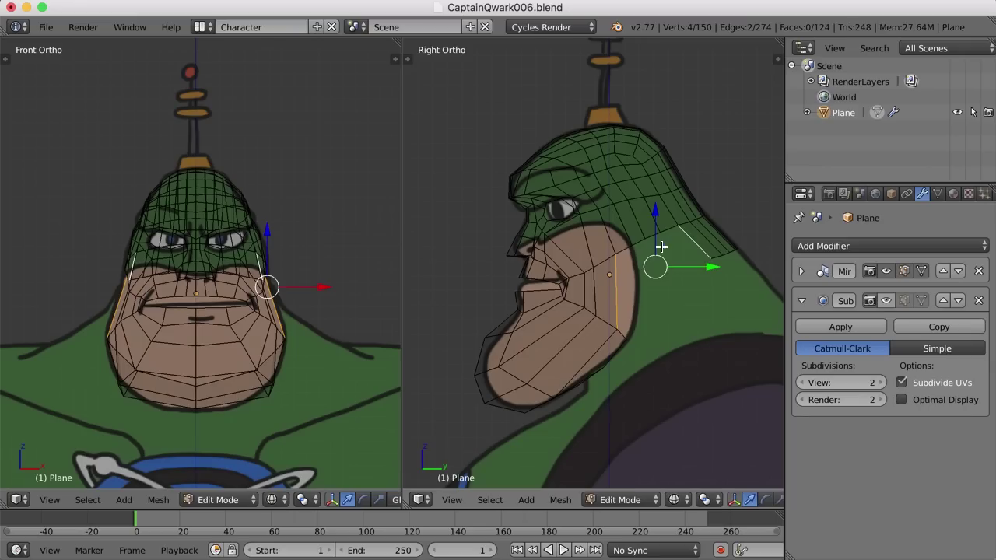
{"action": "right_click", "coordinate": [623, 247]}
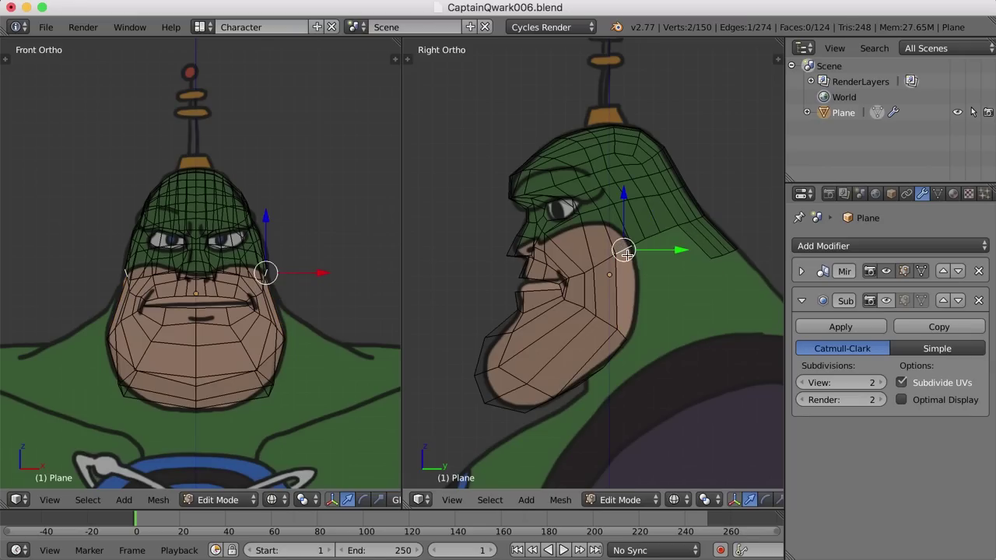
{"action": "right_click", "coordinate": [671, 227], "text": "alt"}
{"action": "key", "text": "e"}
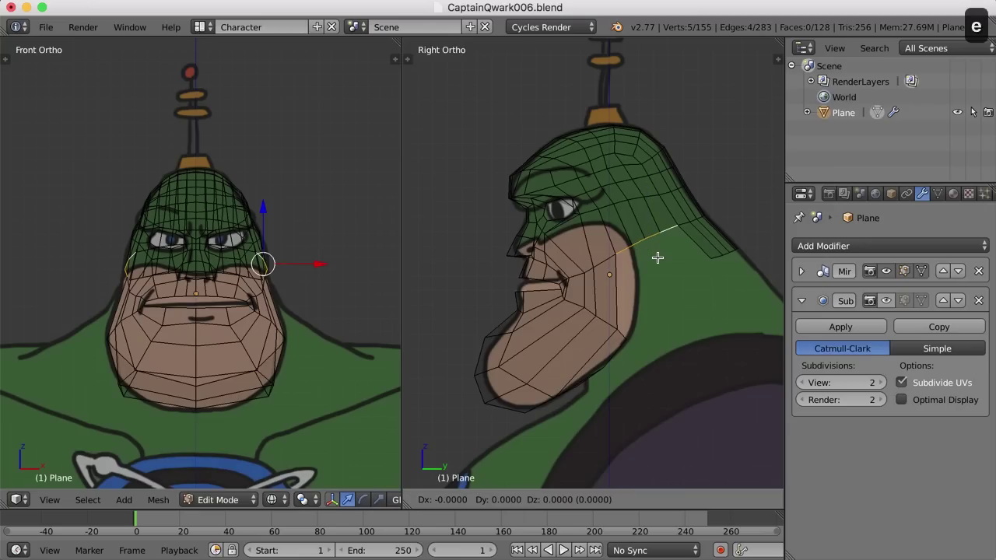
{"action": "left_click", "coordinate": [680, 301]}
Move the extruded mask edges slightly outward along X in the front view.
{"action": "key", "text": "g"}
{"action": "key", "text": "x"}
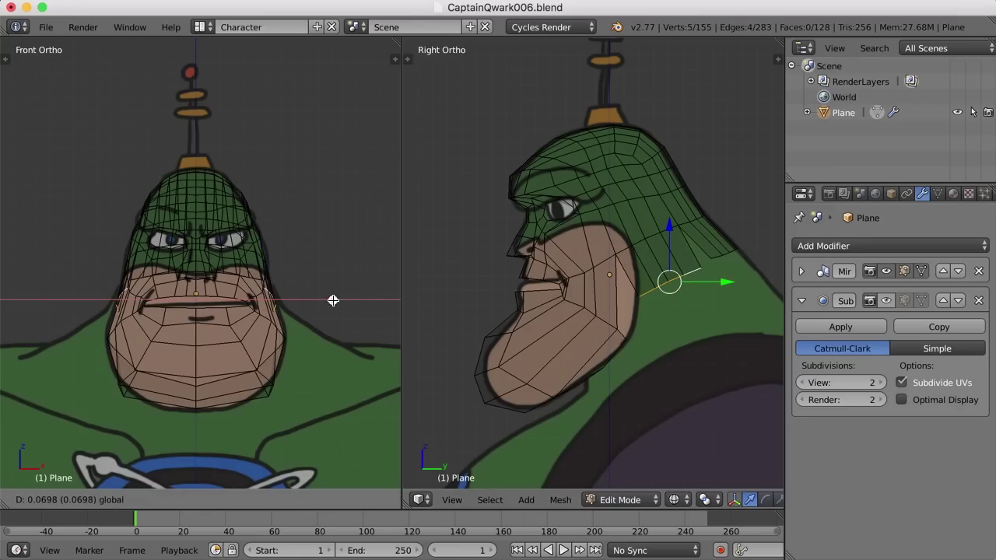
{"action": "left_click", "coordinate": [337, 301]}
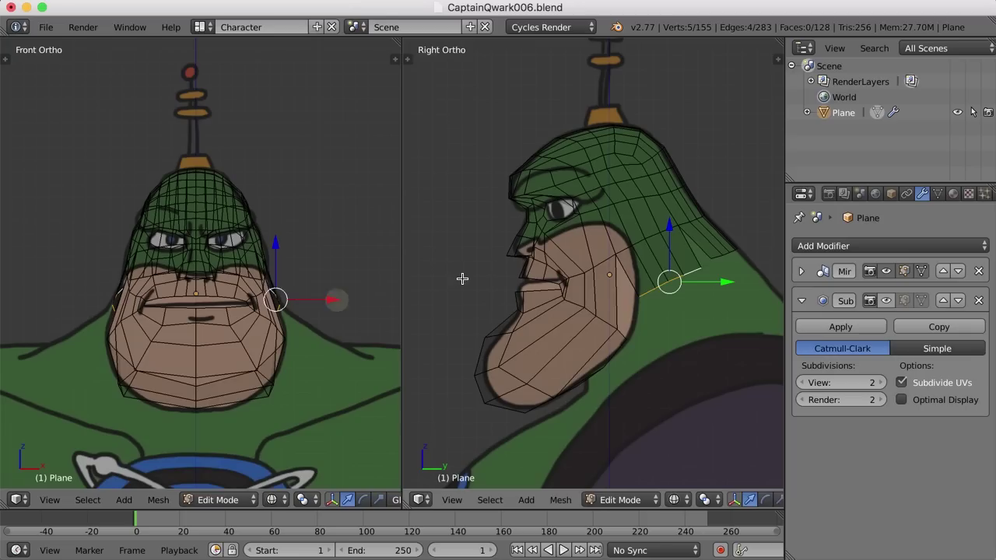
Merge the front vertex of the extruded mask strip into the rear jaw corner vertex.
{"action": "key", "text": "ctrl+Tab"}
{"action": "key", "text": "1"}
{"action": "right_click", "coordinate": [638, 296]}
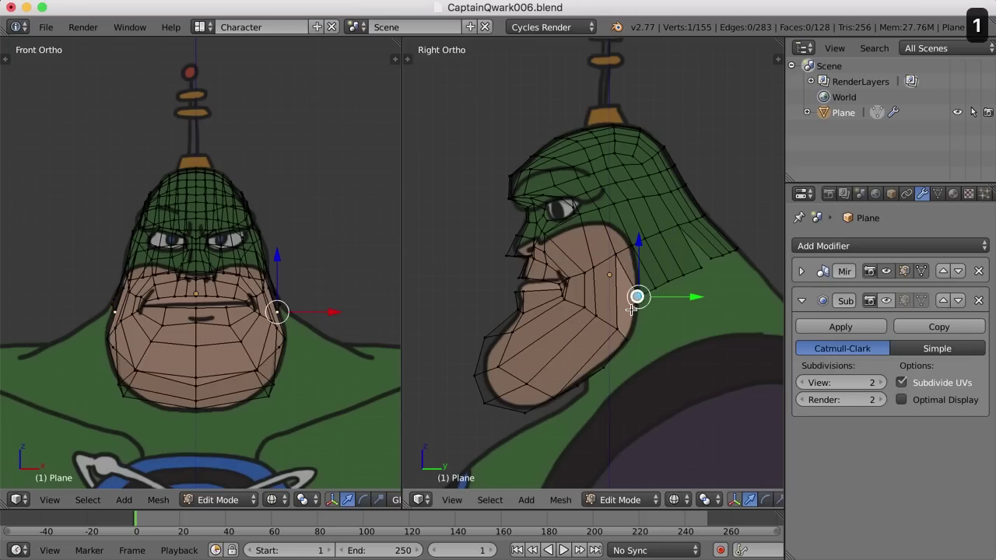
{"action": "right_click", "coordinate": [615, 328], "text": "shift"}
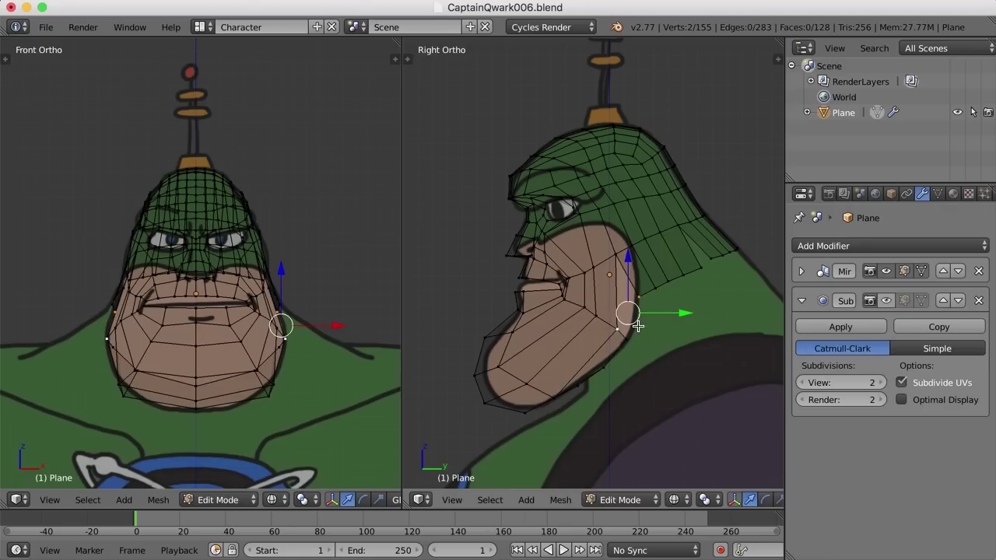
{"action": "key", "text": "alt+m"}
{"action": "left_click", "coordinate": [636, 343]}
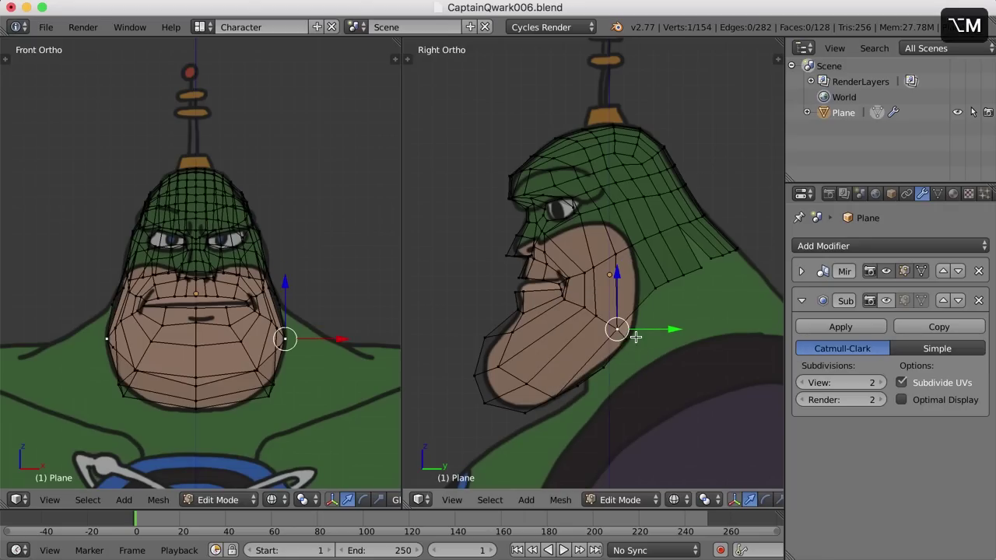
Move the next mask strip vertex down toward the jaw, merge it with the jaw extrusion's upper vertex, and inspect the join.
{"action": "key", "text": "g"}
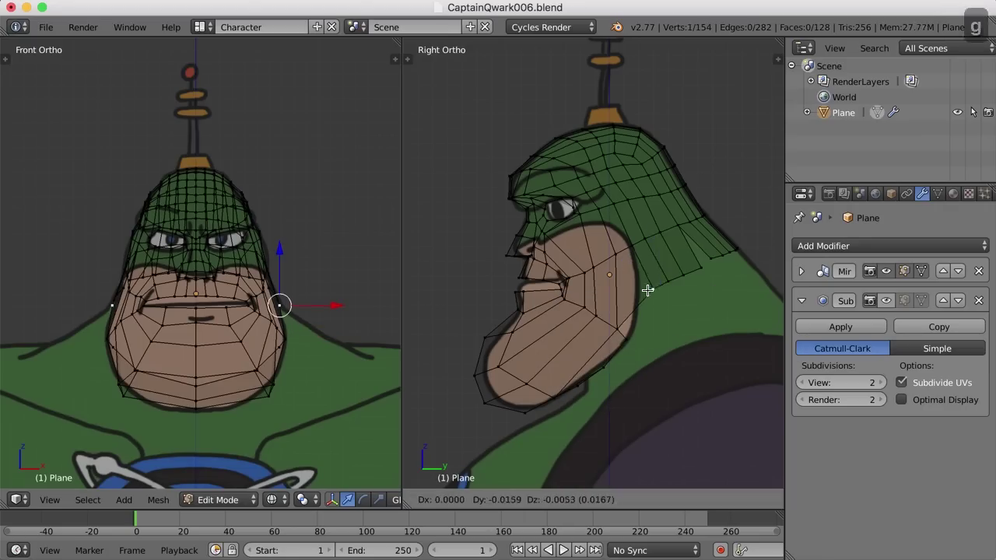
{"action": "left_click", "coordinate": [645, 297]}
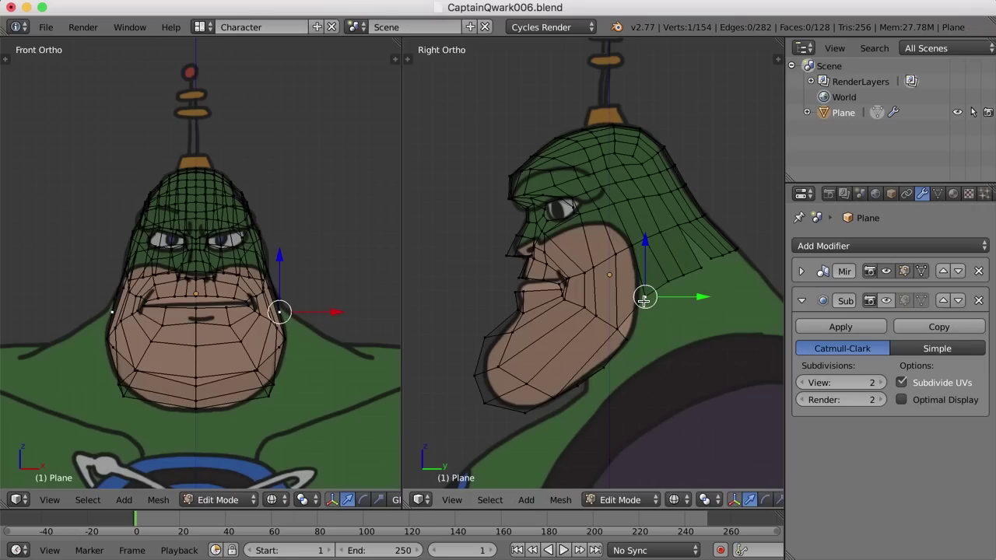
{"action": "right_click", "coordinate": [628, 340], "text": "shift"}
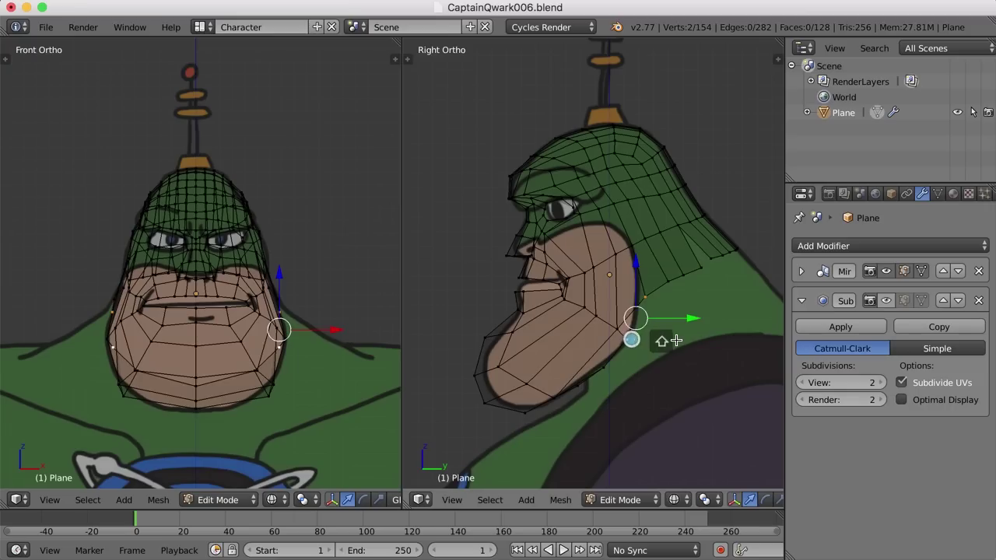
{"action": "key", "text": "a"}
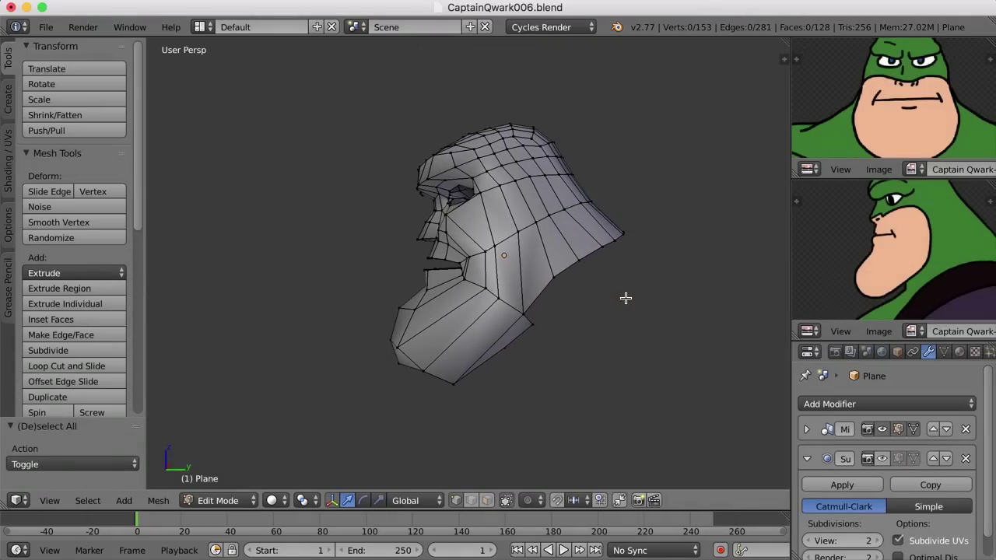
{"action": "middle_click_drag", "start_coordinate": [625, 298], "coordinate": [625, 294]}
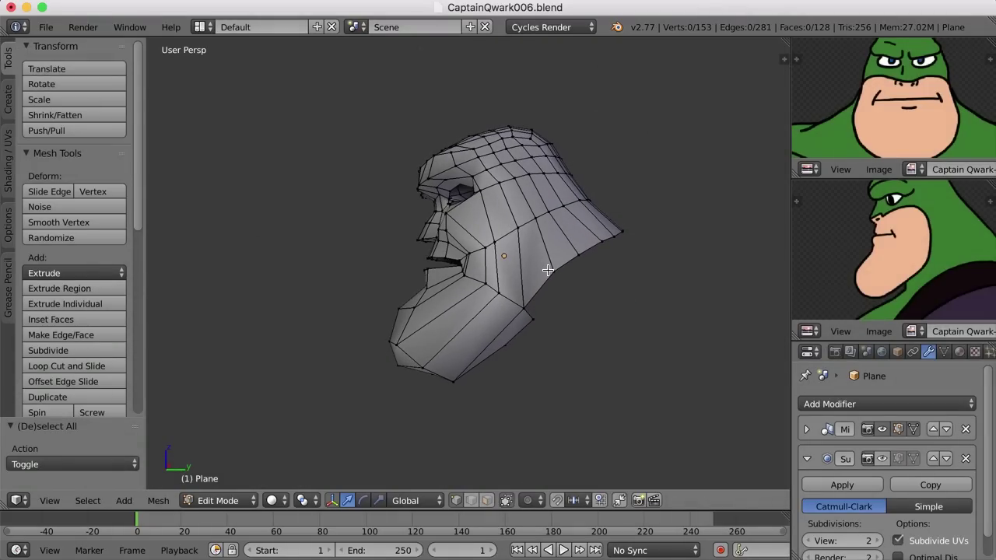
Merge the two vertices across the remaining gap between the mask's lower edge and the rear jaw using At Center.
{"action": "middle_click_drag", "start_coordinate": [539, 287], "coordinate": [557, 331]}
{"action": "mouse_move", "coordinate": [551, 291]}
{"action": "middle_mouse_down"}
{"action": "mouse_move", "coordinate": [550, 281]}
{"action": "mouse_move", "coordinate": [558, 288]}
{"action": "middle_mouse_up"}
{"action": "right_click", "coordinate": [562, 292]}
{"action": "right_click", "coordinate": [580, 238], "text": "shift"}
{"action": "middle_click_drag", "start_coordinate": [608, 290], "coordinate": [609, 311]}
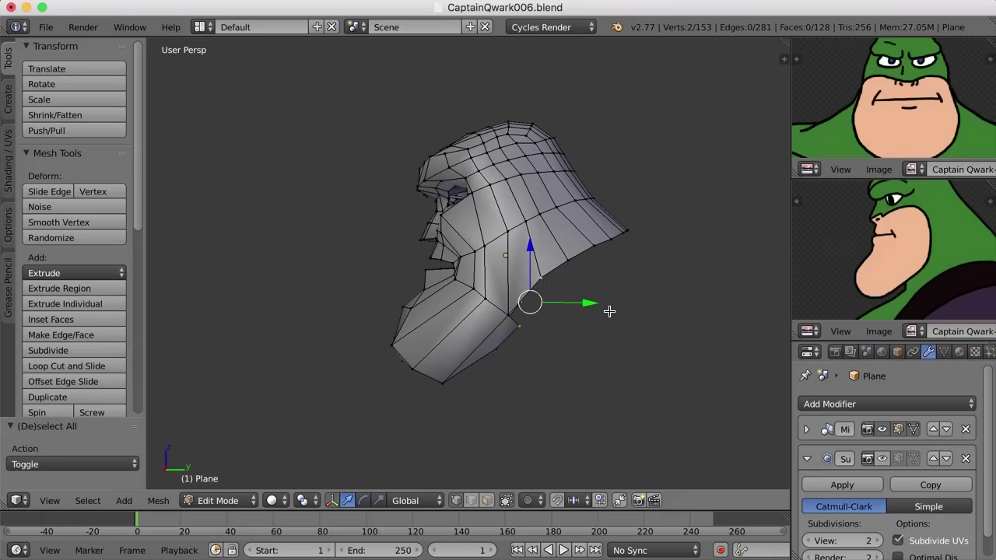
{"action": "key", "text": "alt+m"}
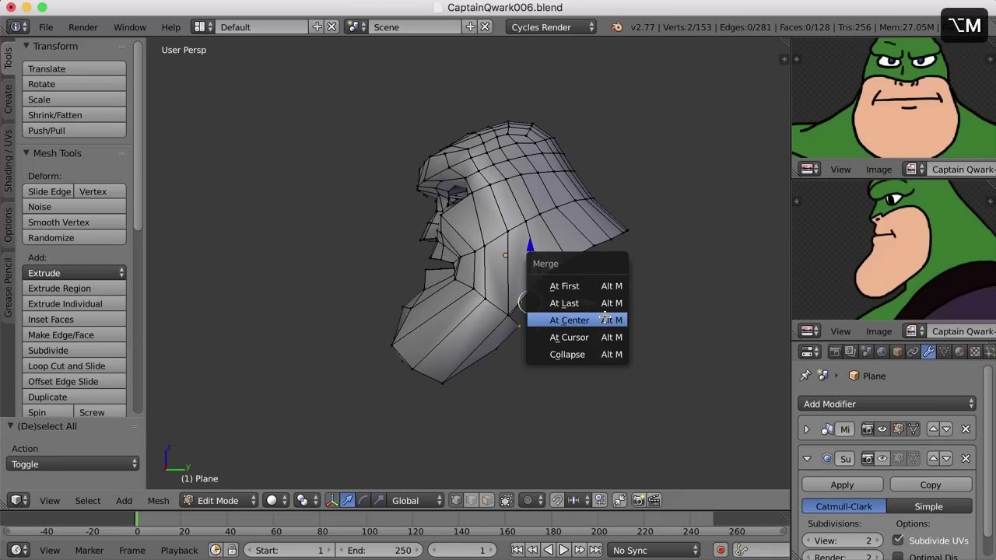
{"action": "left_click", "coordinate": [606, 319]}
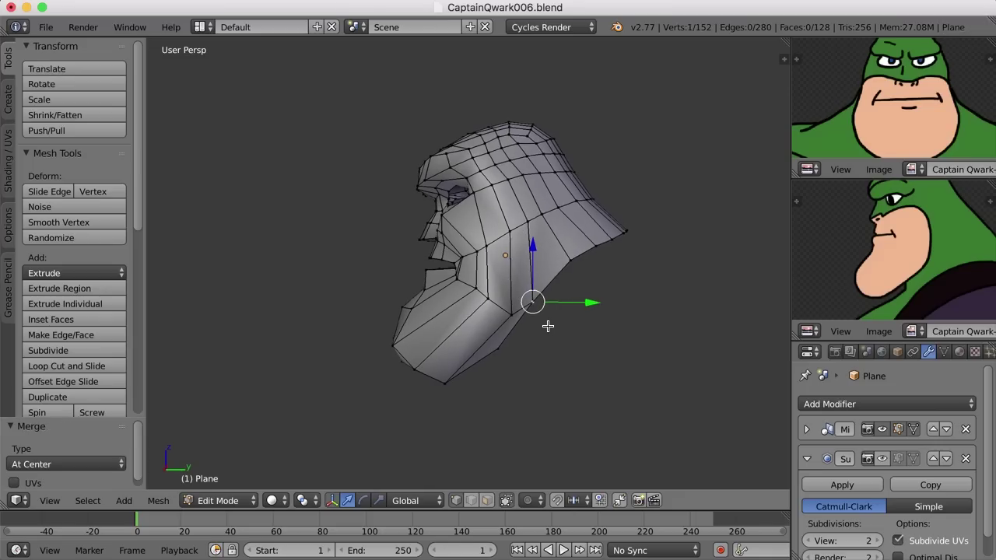
Switch to the Character screen layout and nudge the rear jaw corner vertex into place in the side view.
{"action": "left_click", "coordinate": [200, 27]}
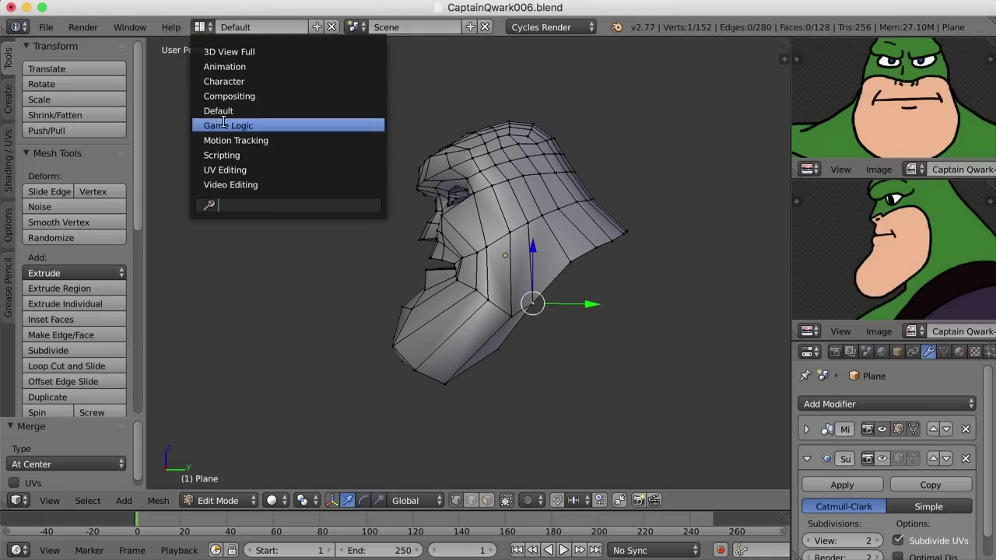
{"action": "left_click", "coordinate": [225, 80]}
{"action": "key", "text": "g"}
{"action": "left_click", "coordinate": [591, 337]}
{"action": "key", "text": "g"}
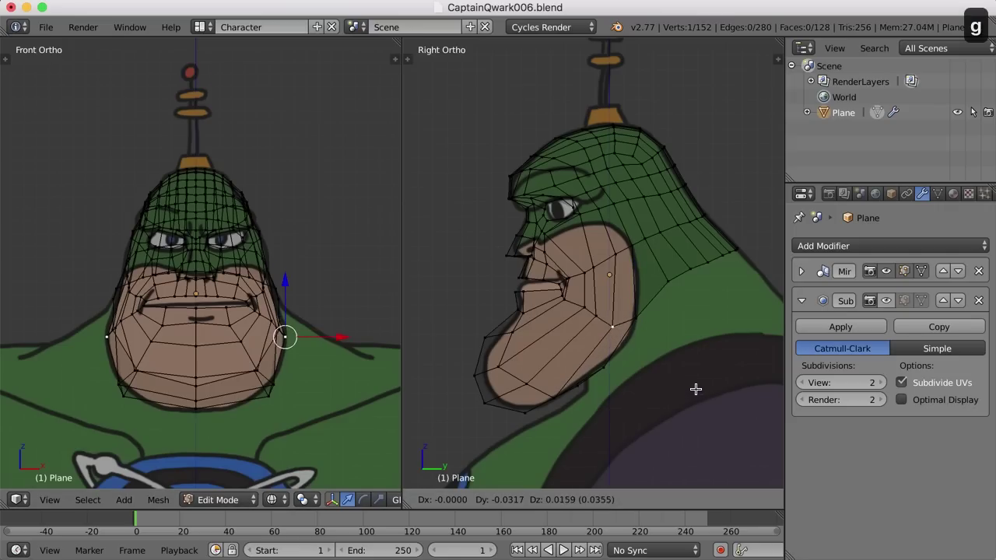
{"action": "left_click", "coordinate": [702, 382]}
Reposition the neighbouring jaw vertices and the lower mask edge vertex in the side view to even out the join.
{"action": "right_click", "coordinate": [594, 315]}
{"action": "key", "text": "g"}
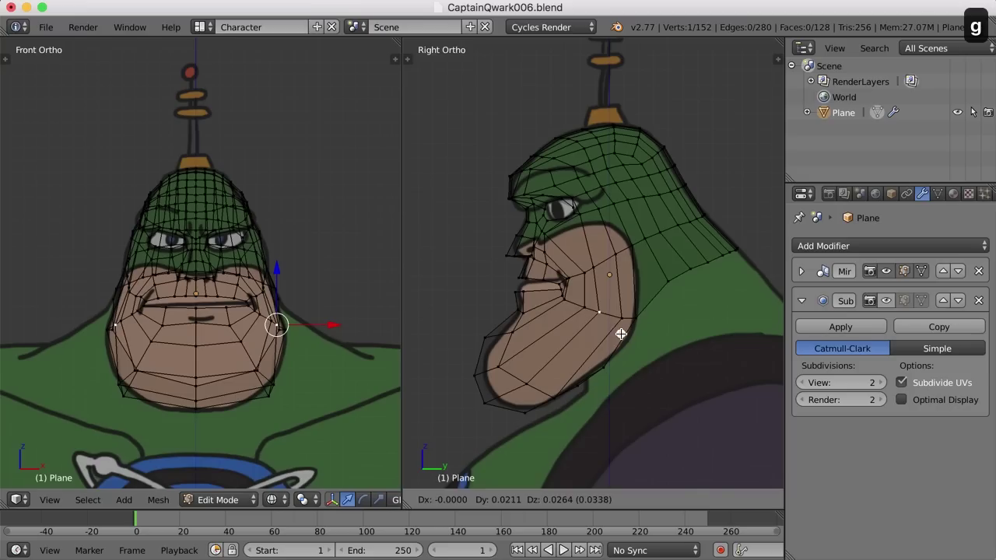
{"action": "left_click", "coordinate": [620, 334]}
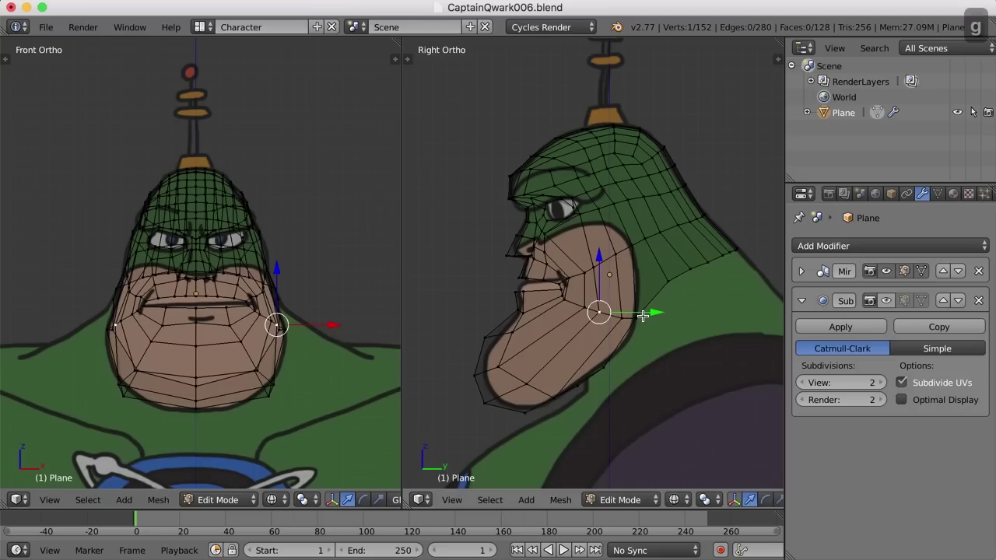
{"action": "left_click_drag", "start_coordinate": [598, 312], "coordinate": [703, 263]}
Examine the jaw underside and the edges joining it to the mask in solid shading with edge selection.
{"action": "key", "text": "z"}
{"action": "middle_click_drag", "start_coordinate": [658, 342], "coordinate": [606, 361]}
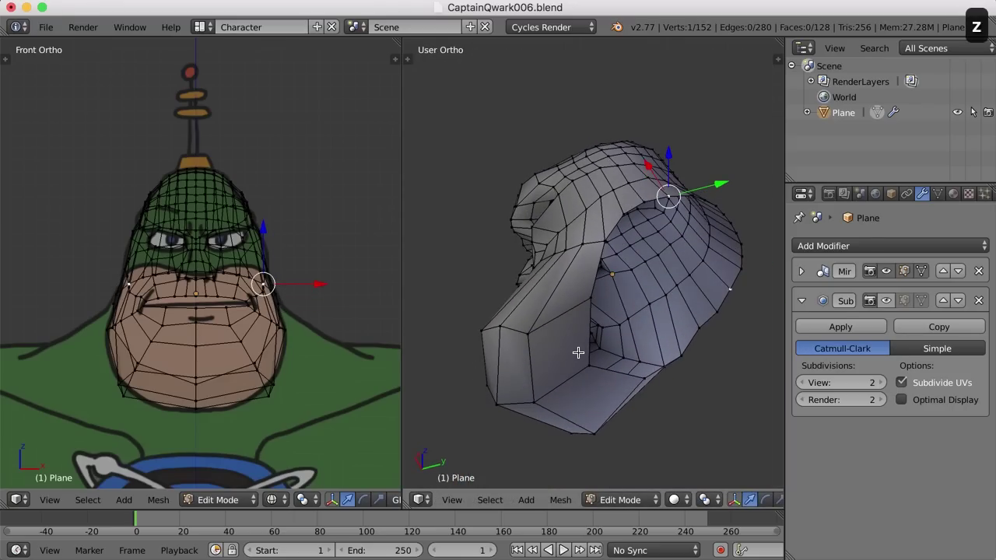
{"action": "key", "text": "ctrl+Tab"}
{"action": "key", "text": "2"}
{"action": "right_click", "coordinate": [546, 306]}
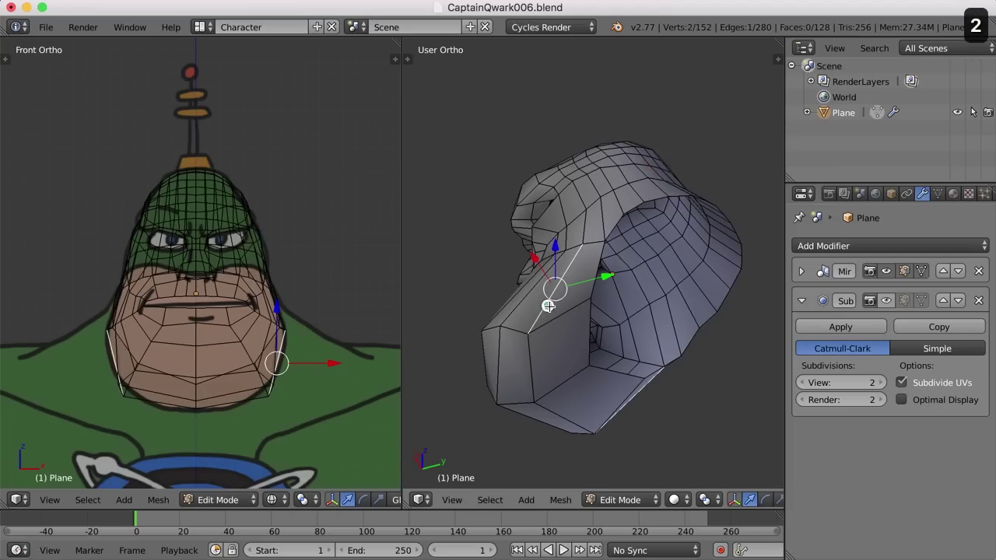
{"action": "right_click", "coordinate": [529, 358], "text": "shift"}
{"action": "middle_click_drag", "start_coordinate": [611, 282], "coordinate": [629, 313]}
{"action": "right_click", "coordinate": [618, 237]}
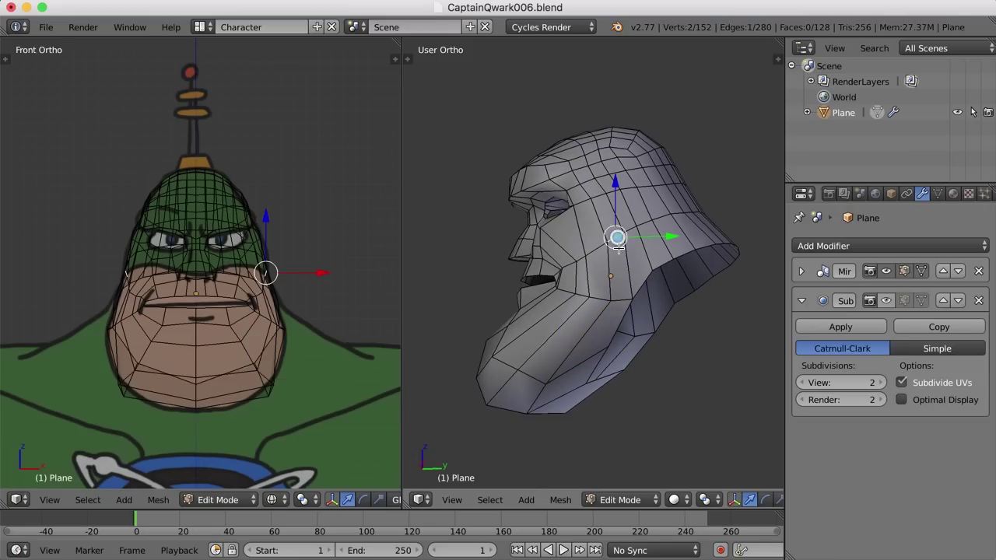
{"action": "right_click", "coordinate": [623, 298]}
{"action": "right_click", "coordinate": [652, 318], "text": "shift"}
{"action": "middle_click_drag", "start_coordinate": [651, 317], "coordinate": [655, 325]}
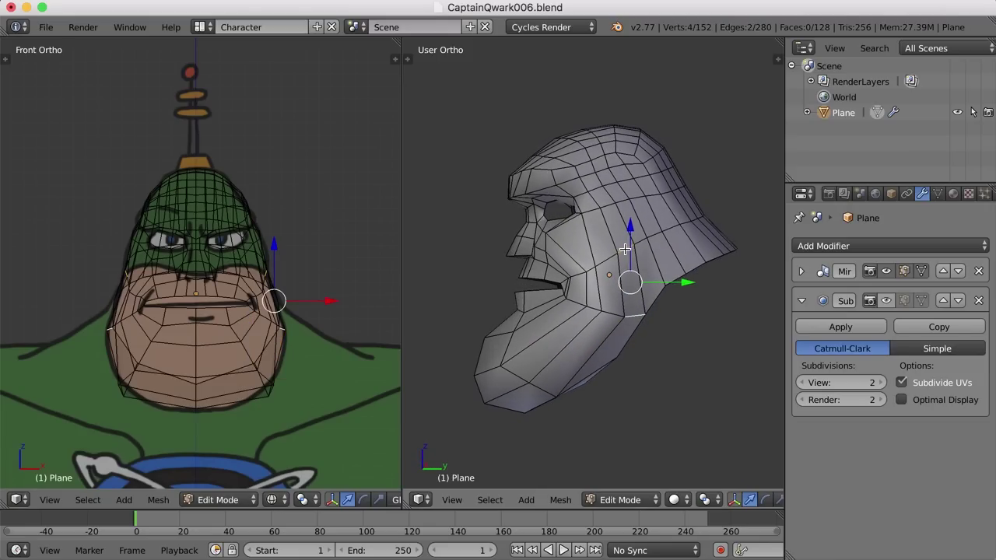
Examine the face loops around the mask, cheeks, mouth and jaw using face selection.
{"action": "key", "text": "3"}
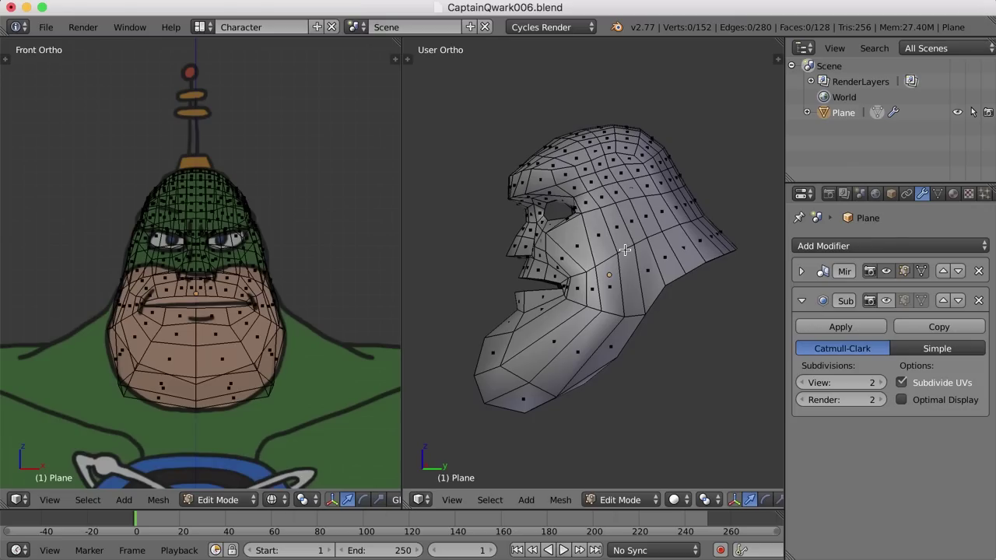
{"action": "right_click", "coordinate": [625, 249], "text": "alt"}
{"action": "middle_click_drag", "start_coordinate": [625, 249], "coordinate": [633, 310]}
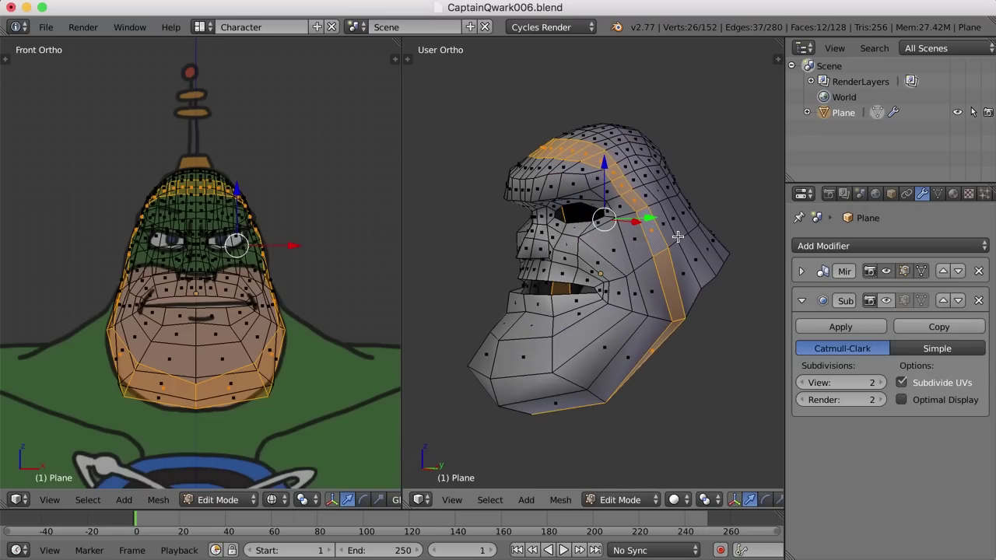
{"action": "middle_click_drag", "start_coordinate": [643, 267], "coordinate": [660, 281]}
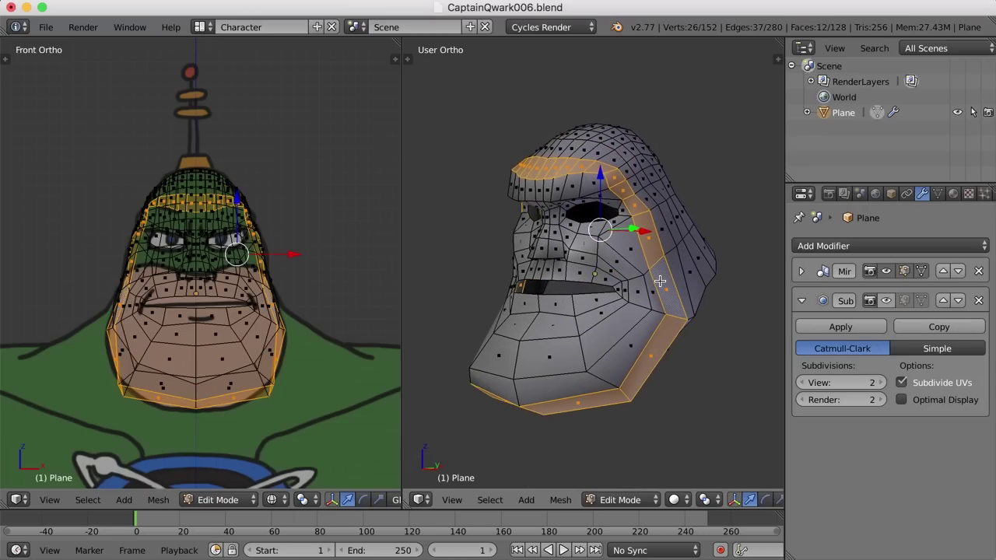
{"action": "right_click", "coordinate": [598, 248], "text": "alt"}
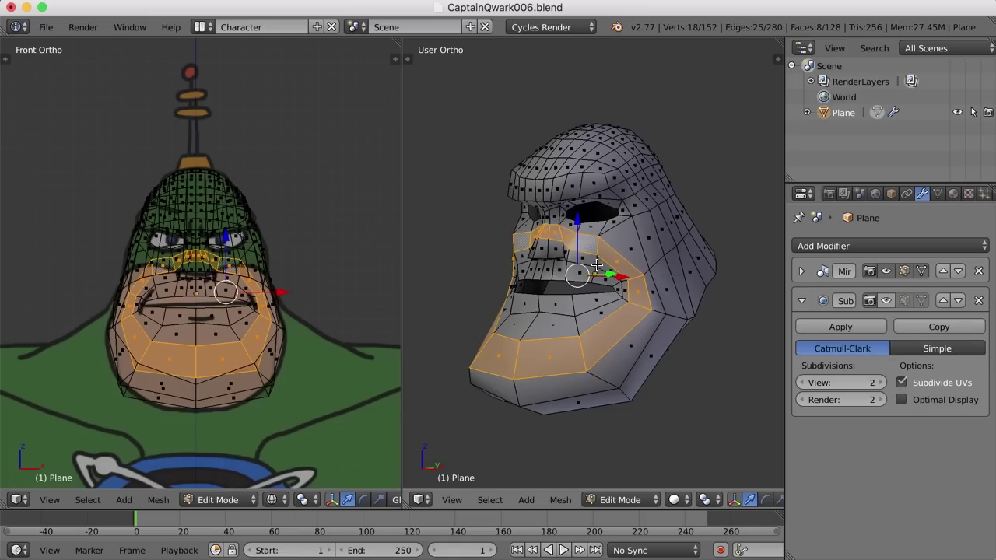
{"action": "right_click", "coordinate": [595, 265], "text": "alt"}
{"action": "right_click", "coordinate": [564, 273], "text": "alt"}
{"action": "middle_click_drag", "start_coordinate": [595, 286], "coordinate": [624, 244]}
{"action": "right_click", "coordinate": [610, 228], "text": "alt"}
{"action": "right_click", "coordinate": [609, 182], "text": "alt"}
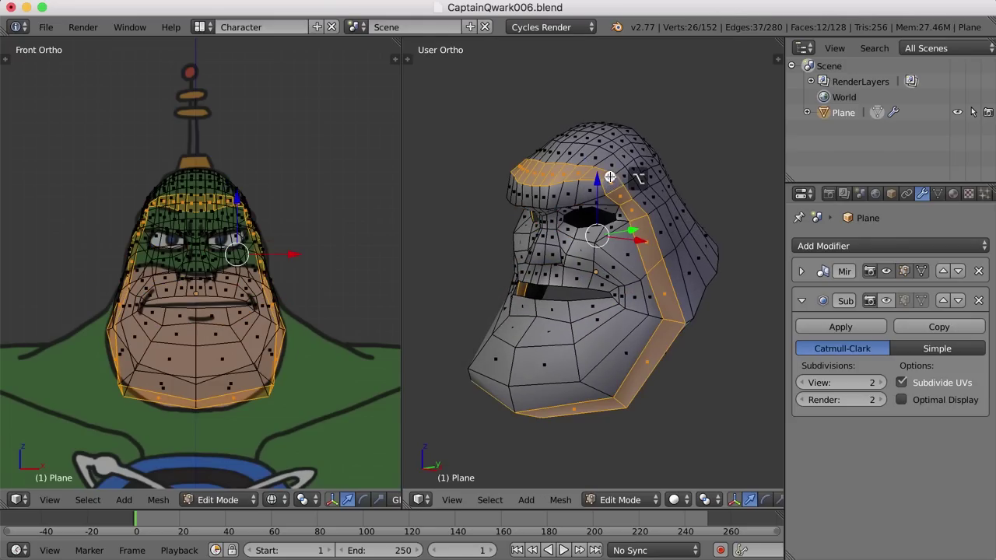
{"action": "middle_click_drag", "start_coordinate": [610, 179], "coordinate": [696, 304]}
Extrude the open edge loop at the bottom of the head down toward the neck in the side view.
{"action": "key", "text": "a"}
{"action": "key", "text": "KP_3"}
{"action": "right_click", "coordinate": [669, 281]}
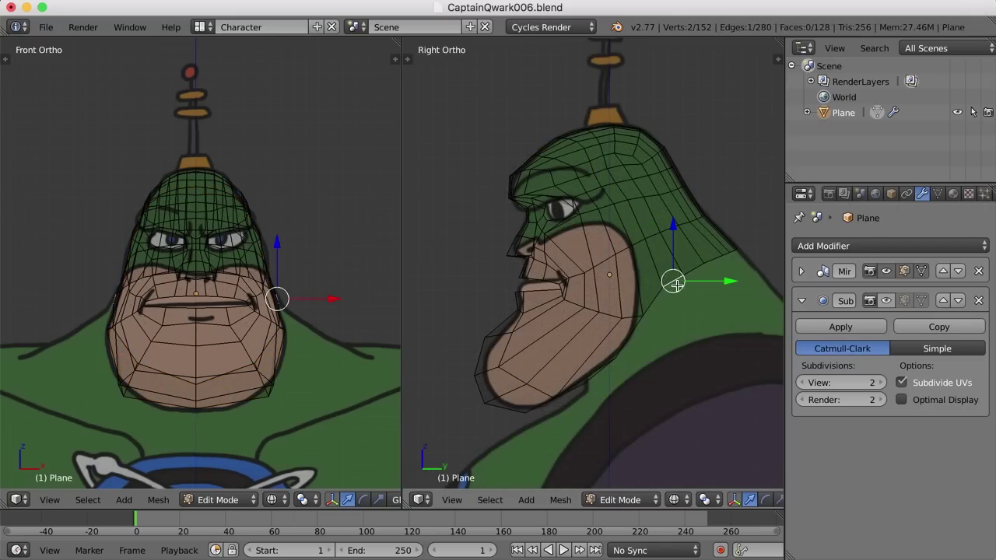
{"action": "right_click", "coordinate": [660, 299], "text": "alt"}
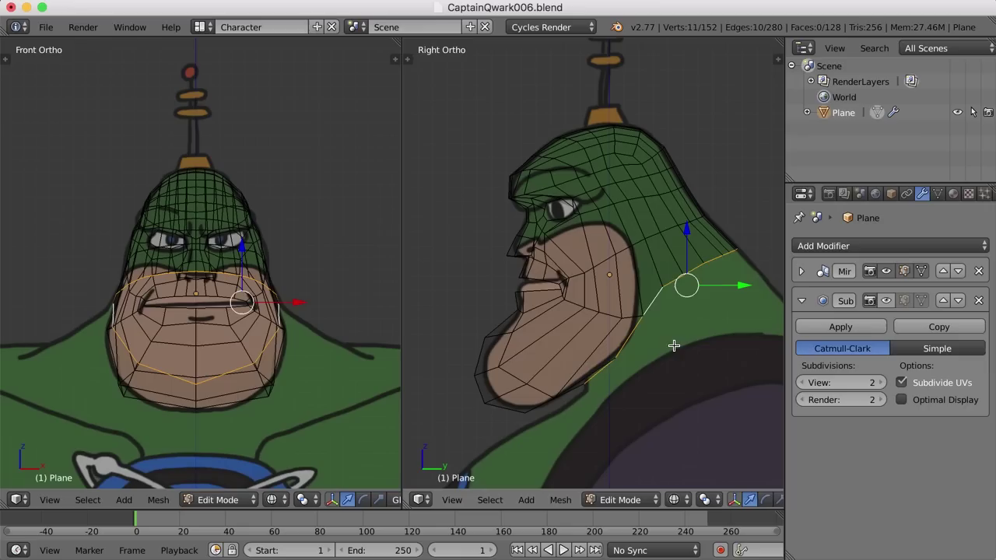
{"action": "middle_click_drag", "start_coordinate": [684, 349], "coordinate": [658, 292], "text": "shift"}
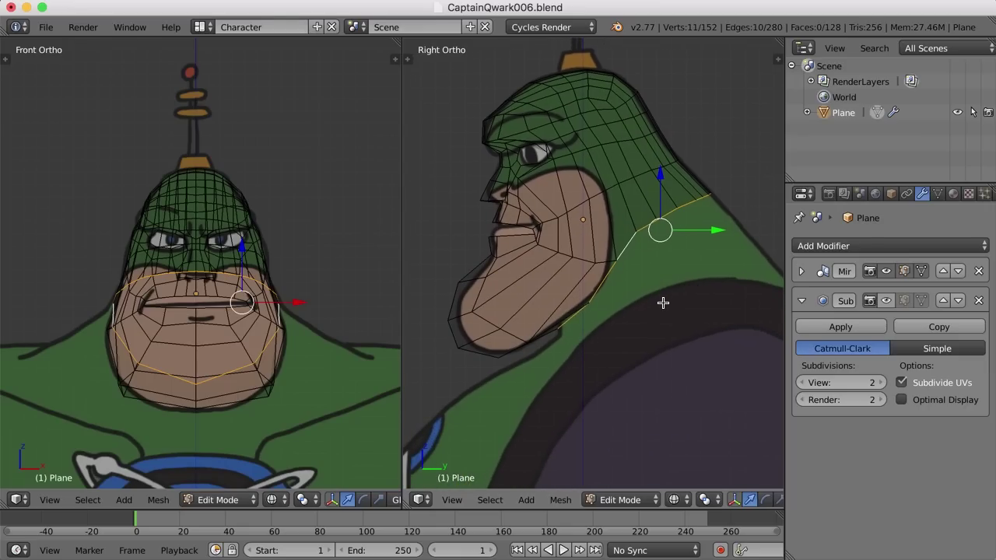
{"action": "key", "text": "e"}
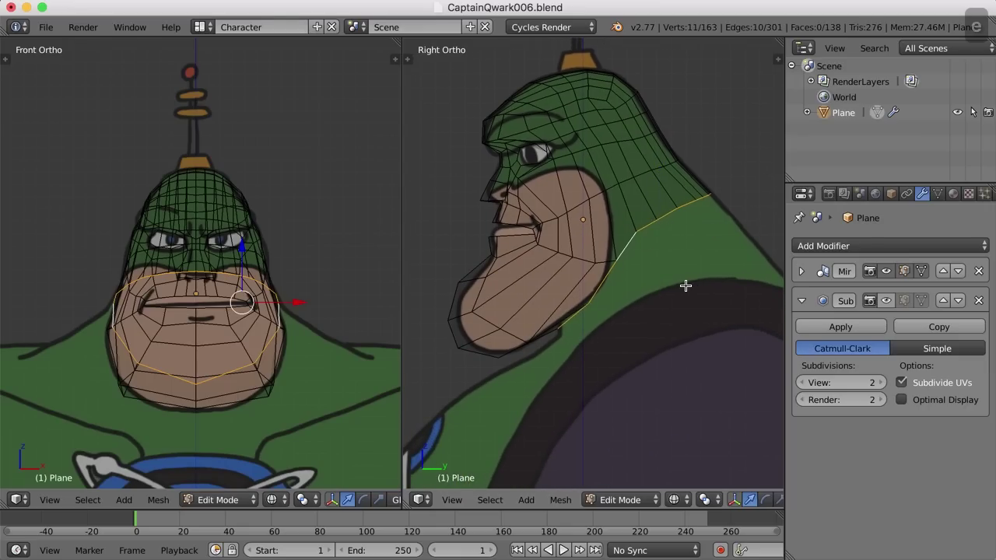
{"action": "left_click", "coordinate": [712, 322]}
Flatten the extruded neck loop along Z and rotate it to follow the shoulder slope in the side view.
{"action": "scroll", "coordinate": [684, 325], "scroll_direction": "down", "scroll_amount": 2}
{"action": "mouse_move", "coordinate": [662, 329]}
{"action": "middle_mouse_down", "text": "shift"}
{"action": "mouse_move", "coordinate": [658, 316]}
{"action": "mouse_move", "coordinate": [669, 317]}
{"action": "middle_mouse_up", "text": "shift"}
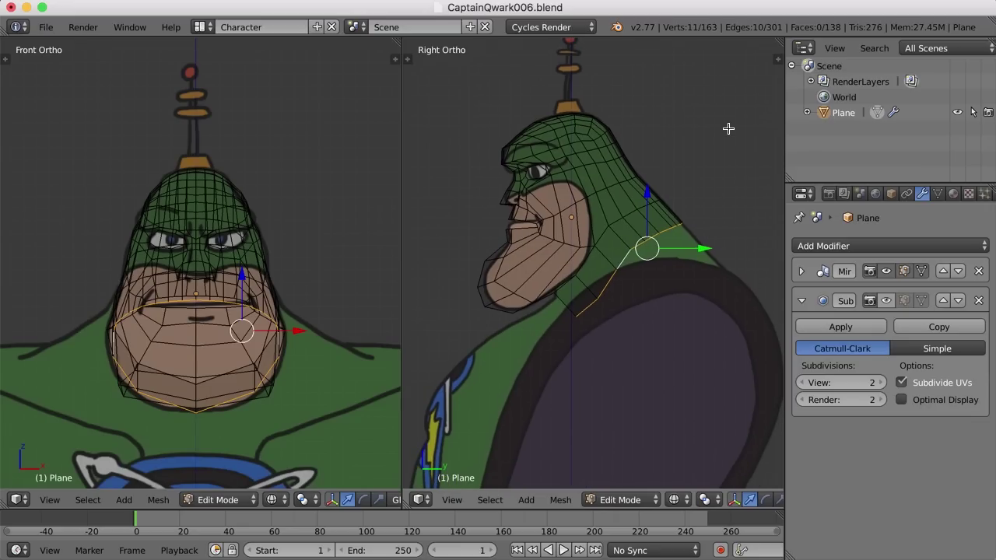
{"action": "key", "text": "s"}
{"action": "key", "text": "z"}
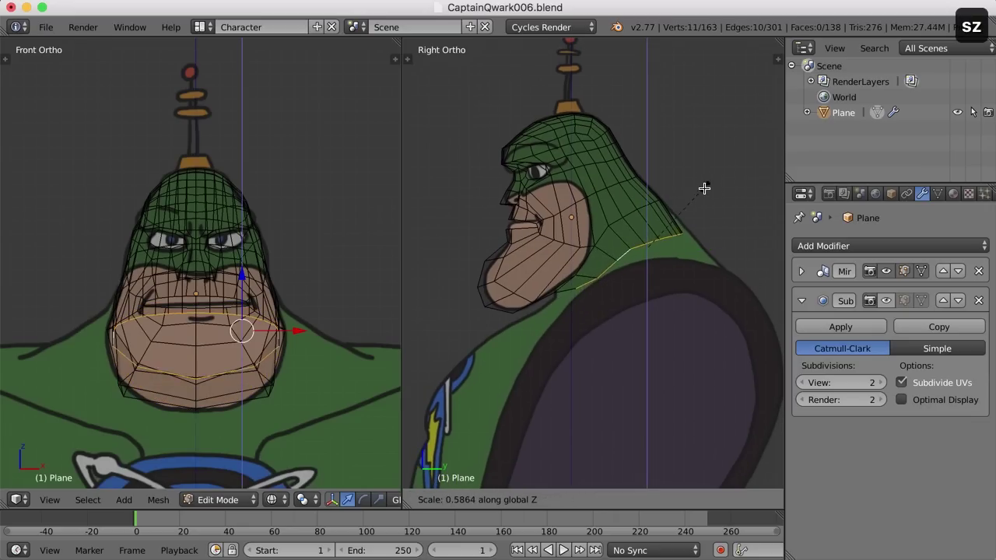
{"action": "left_click", "coordinate": [695, 249]}
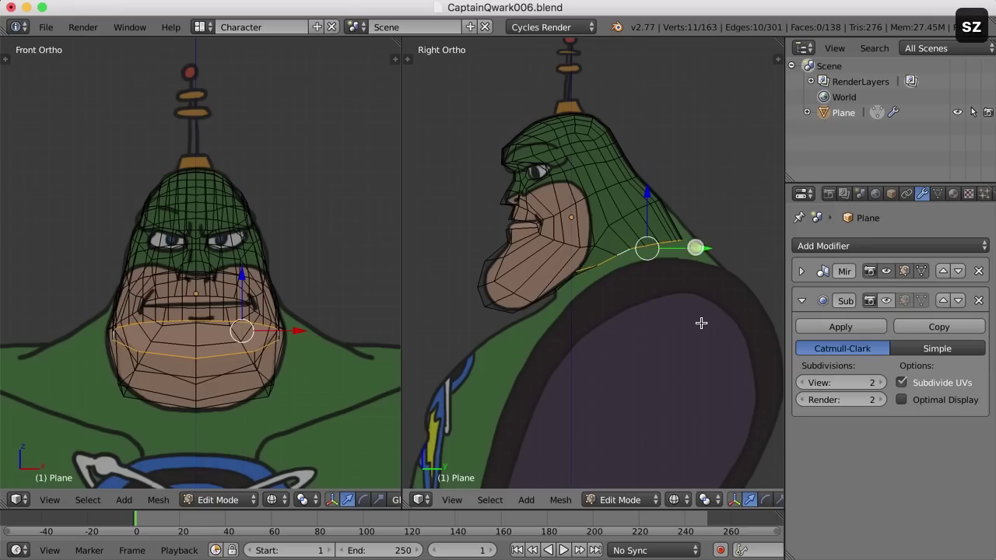
{"action": "key", "text": "r"}
{"action": "left_click", "coordinate": [709, 313]}
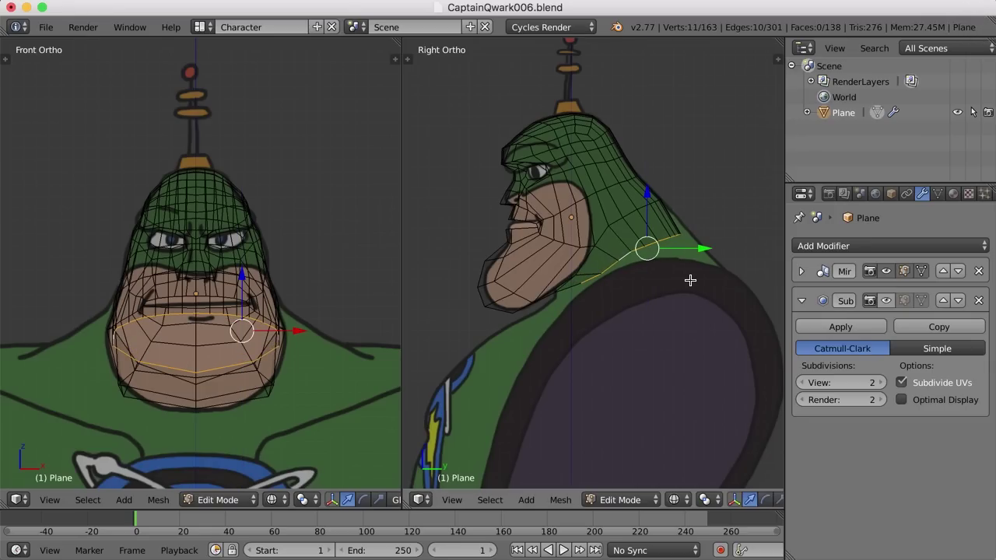
Widen the neck loop along Y, then rotate and move it to fit the neck outline in the side view.
{"action": "key", "text": "s"}
{"action": "key", "text": "y"}
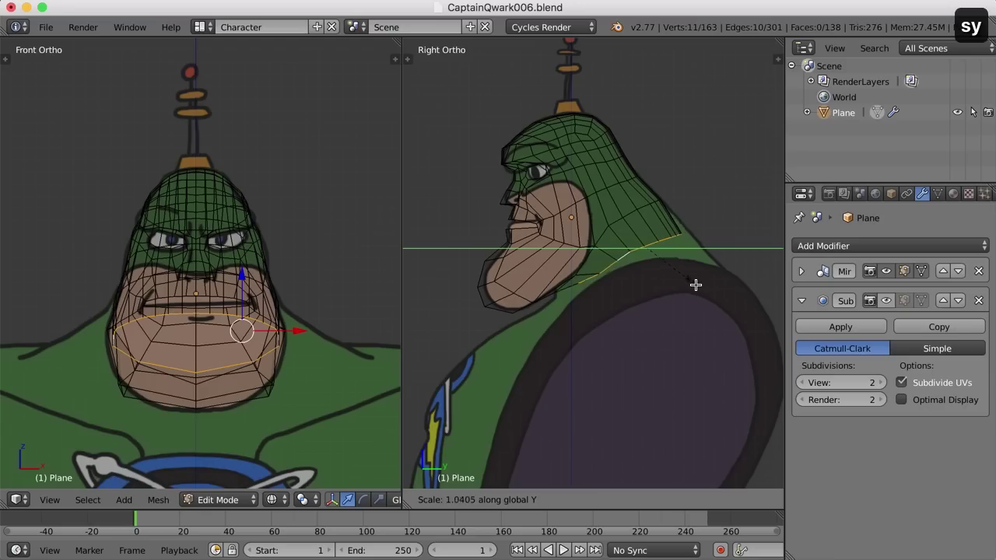
{"action": "left_click", "coordinate": [714, 293]}
{"action": "key", "text": "r"}
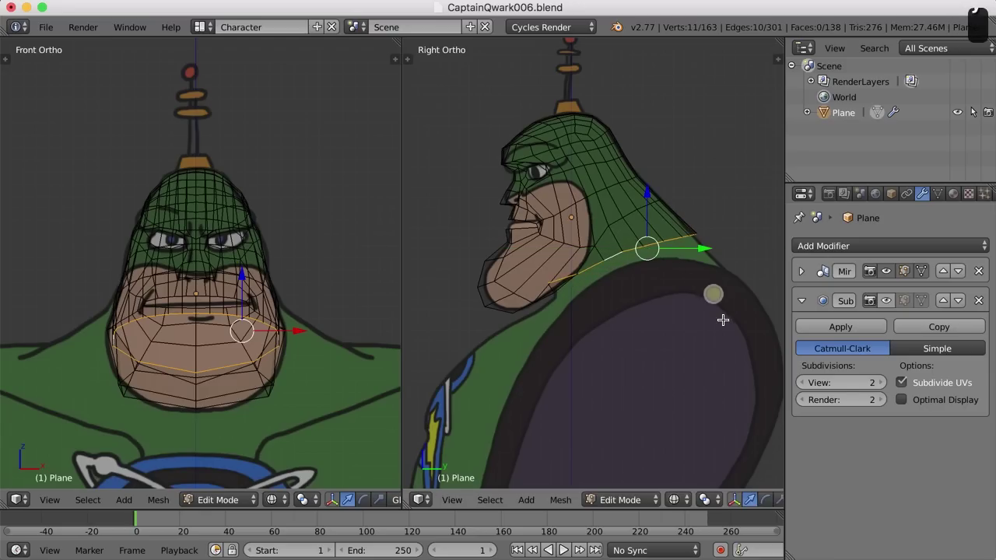
{"action": "left_click", "coordinate": [729, 303]}
{"action": "key", "text": "g"}
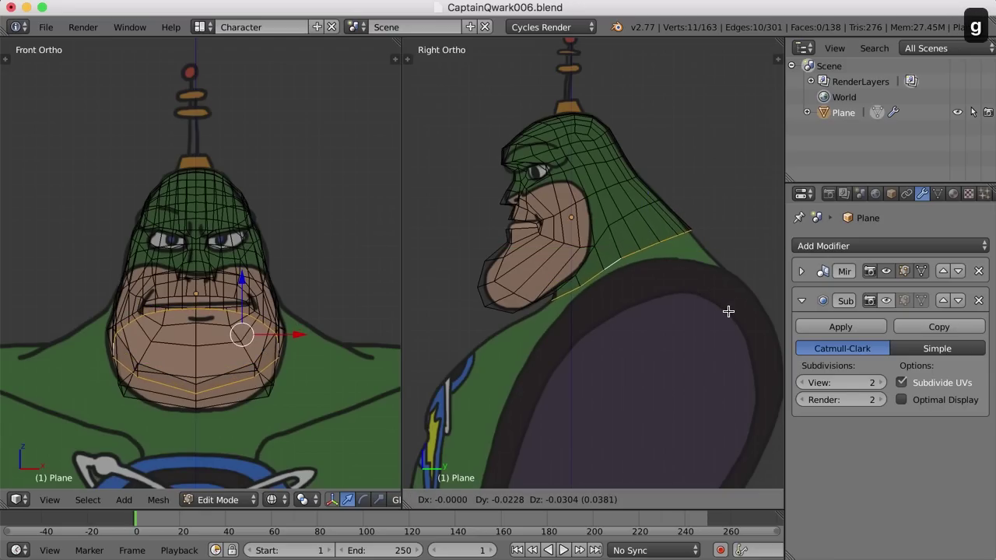
{"action": "left_click", "coordinate": [728, 311]}
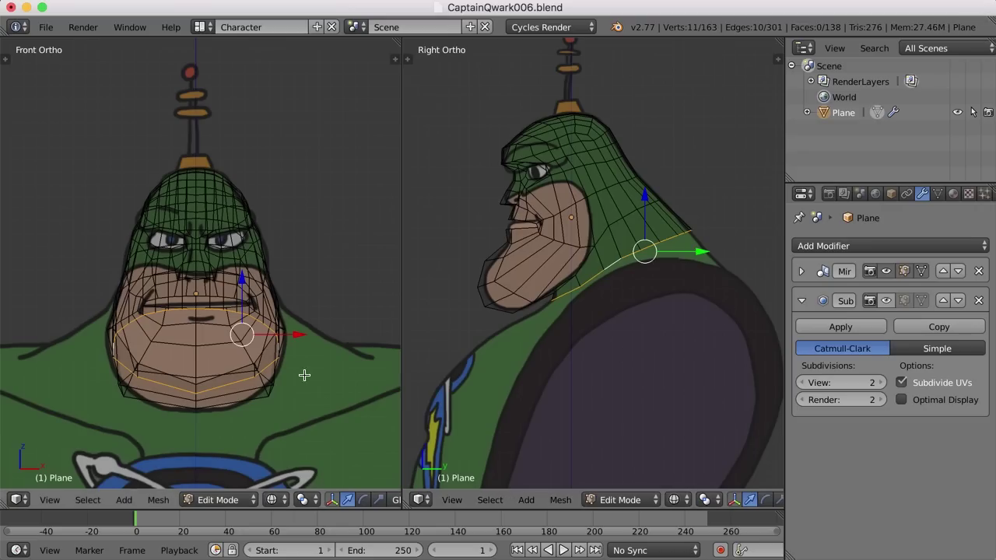
Snap the 3D cursor to a selected centre-line chin edge and use the cursor as the pivot point.
{"action": "middle_click_drag", "start_coordinate": [296, 350], "coordinate": [295, 282], "text": "shift"}
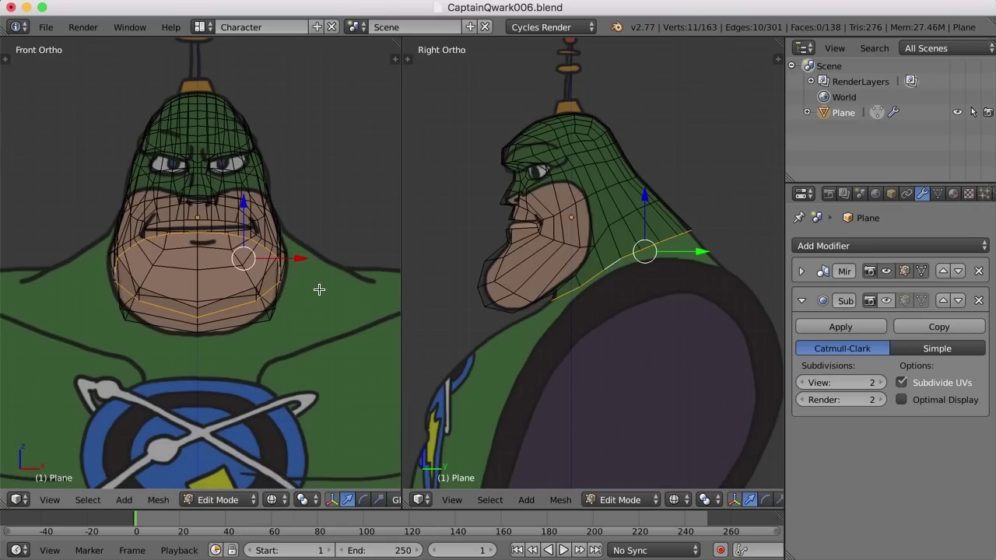
{"action": "right_click", "coordinate": [198, 261]}
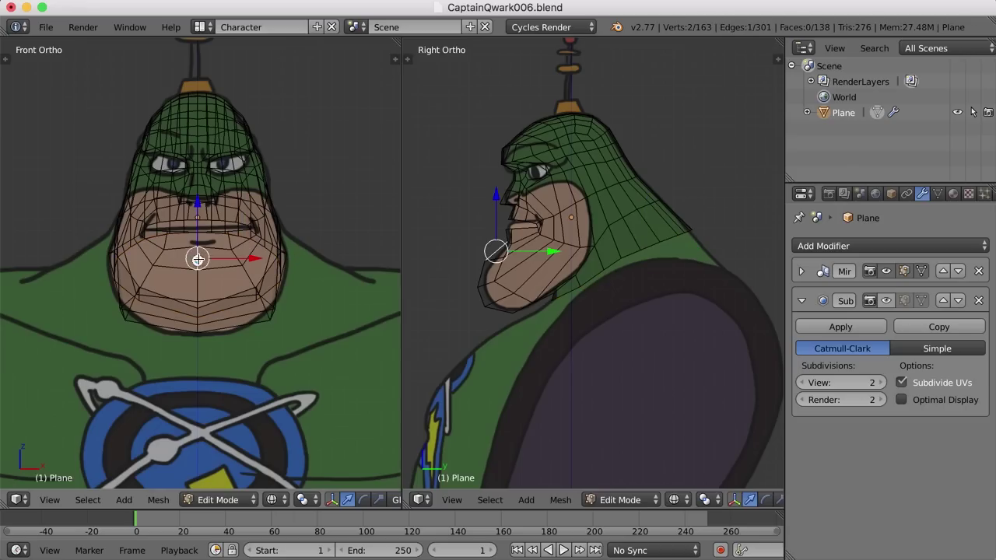
{"action": "key", "text": "shift+s"}
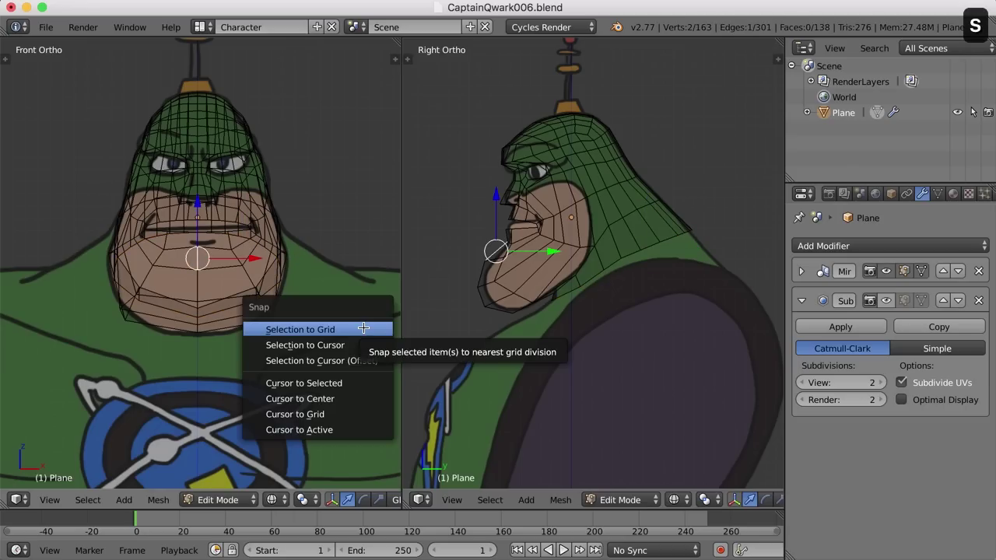
{"action": "left_click", "coordinate": [351, 382]}
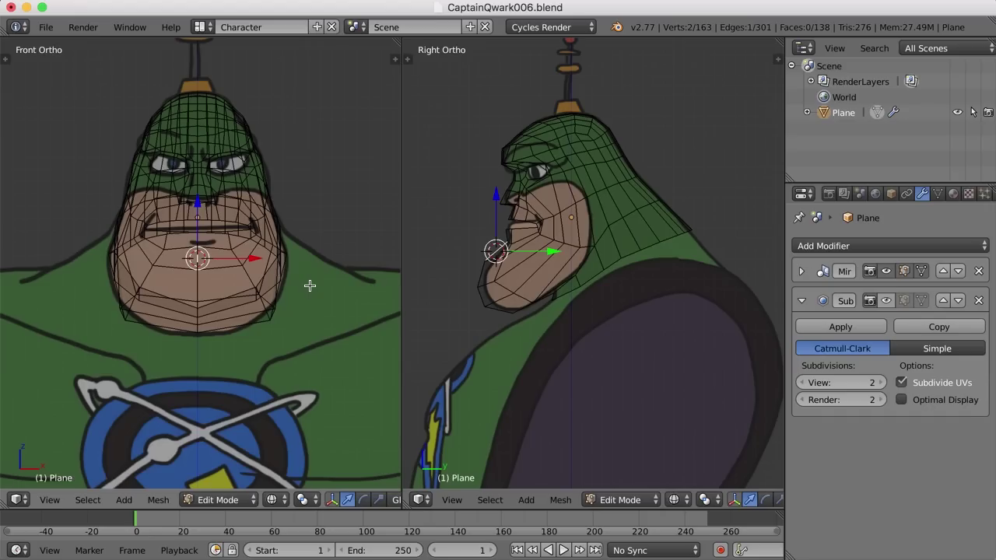
{"action": "key", "text": "period"}
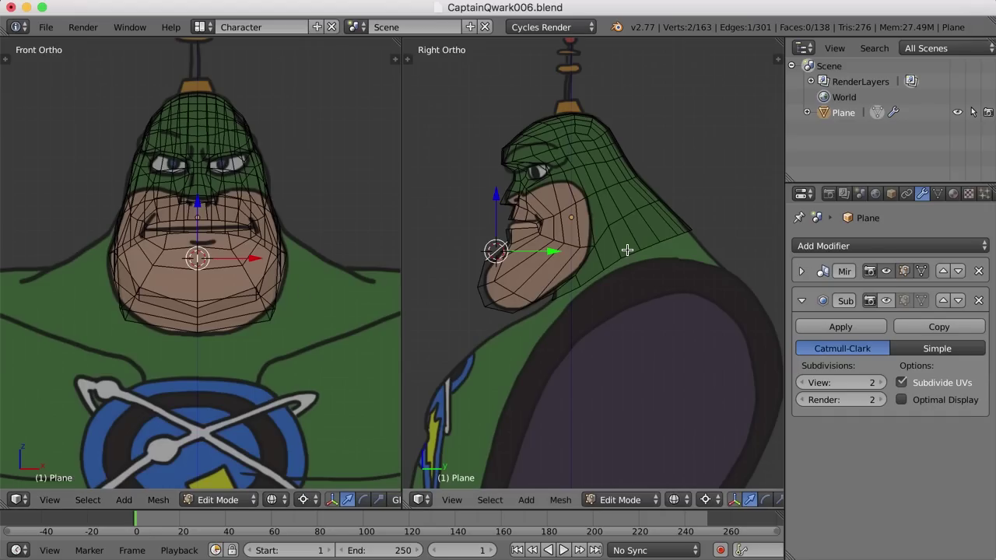
Select the open neck edge loop and scale it along X by about 1.41 to widen it toward the shoulders in the front view.
{"action": "right_click", "coordinate": [629, 253], "text": "alt"}
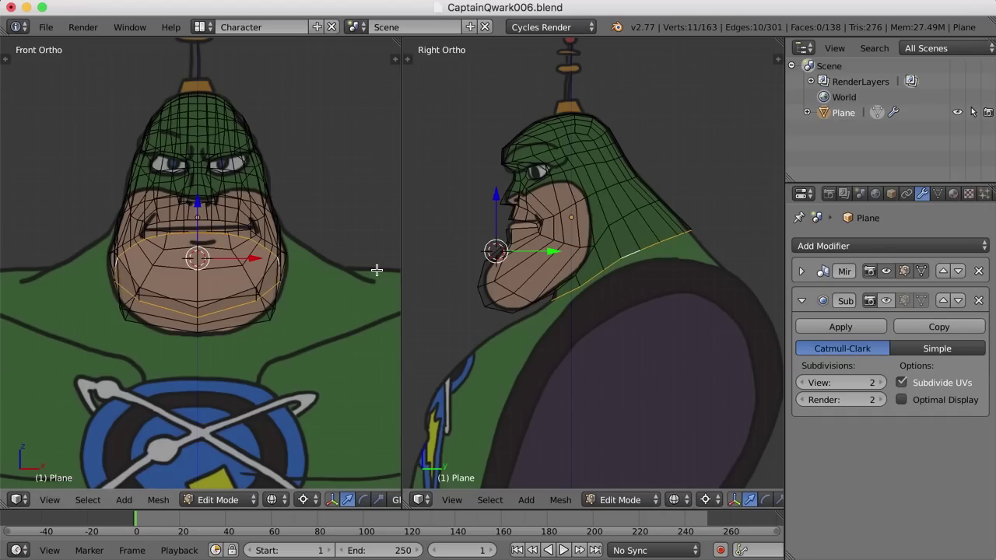
{"action": "key", "text": "s"}
{"action": "key", "text": "x"}
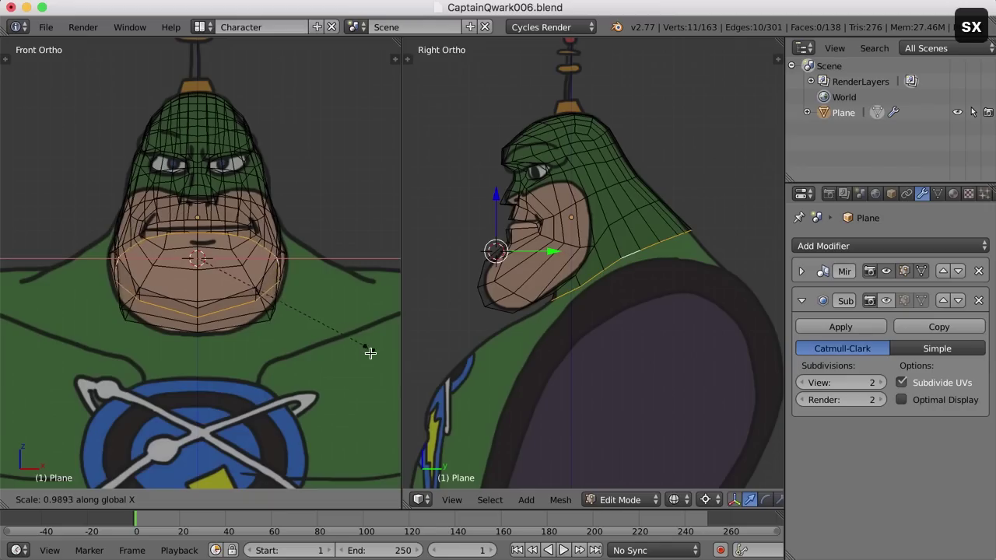
{"action": "left_click", "coordinate": [26, 412]}
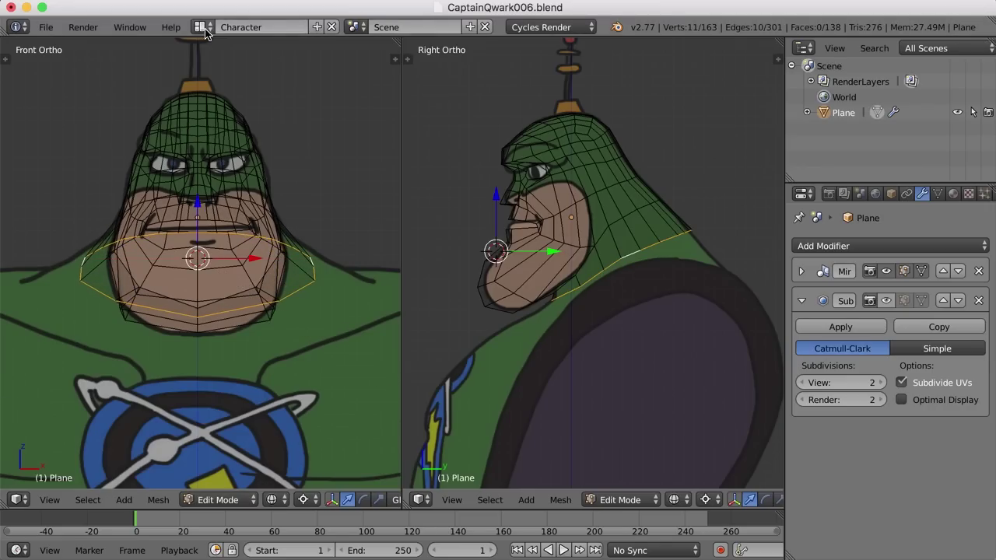
Switch to the Default screen layout, deselect the mesh and display the Subdivision Surface modifier in Edit Mode.
{"action": "left_click", "coordinate": [200, 26]}
{"action": "left_click", "coordinate": [225, 111]}
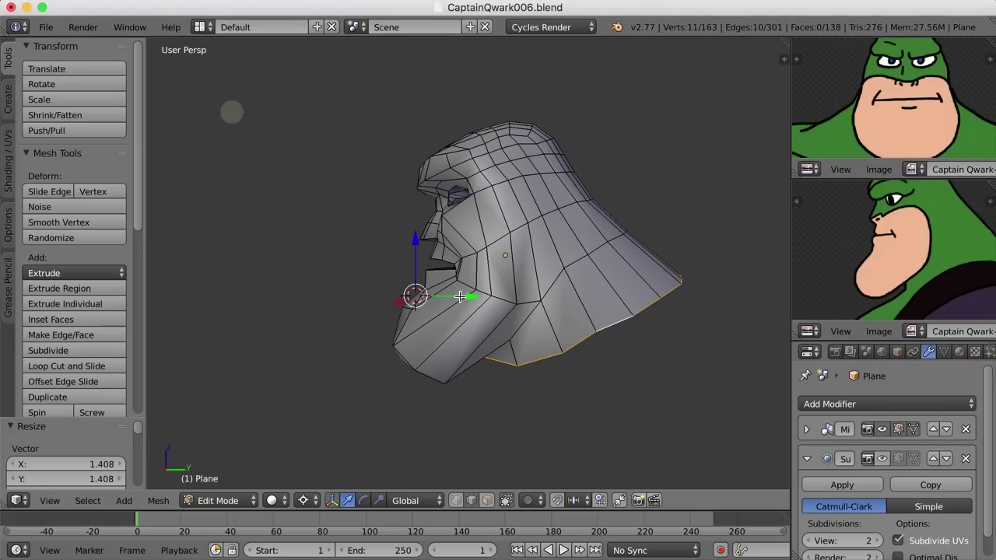
{"action": "middle_click_drag", "start_coordinate": [486, 318], "coordinate": [527, 318]}
{"action": "key", "text": "a"}
{"action": "scroll", "coordinate": [620, 398], "scroll_direction": "down", "scroll_amount": 3}
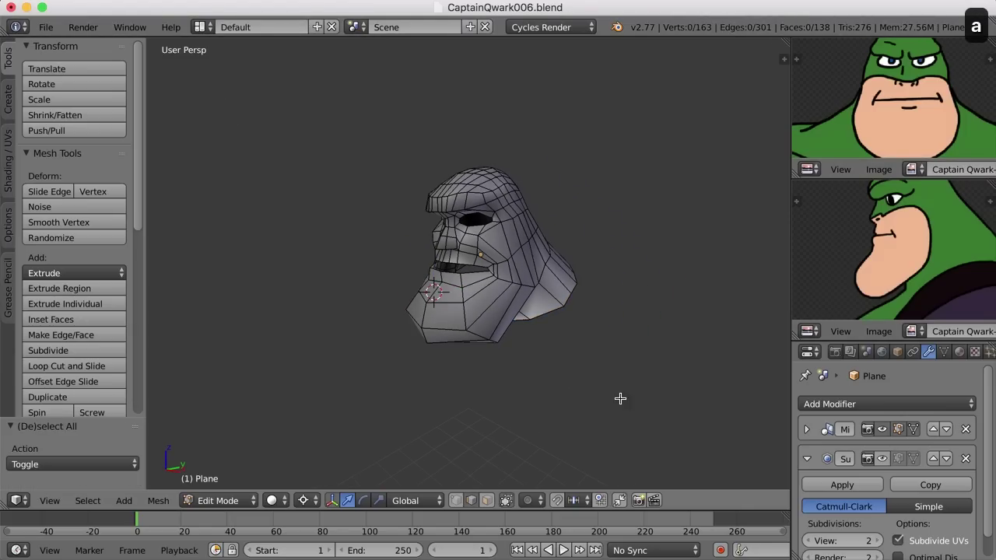
{"action": "left_click", "coordinate": [897, 458]}
{"action": "middle_click_drag", "start_coordinate": [672, 342], "coordinate": [549, 328]}
{"action": "scroll", "coordinate": [599, 349], "scroll_direction": "up", "scroll_amount": 2}
{"action": "key", "text": "Tab"}
{"action": "key", "text": "Tab"}
Nudge two neighbouring vertices on the side of the neck's open lower edge to even out its curve.
{"action": "right_click", "coordinate": [550, 327]}
{"action": "key", "text": "g"}
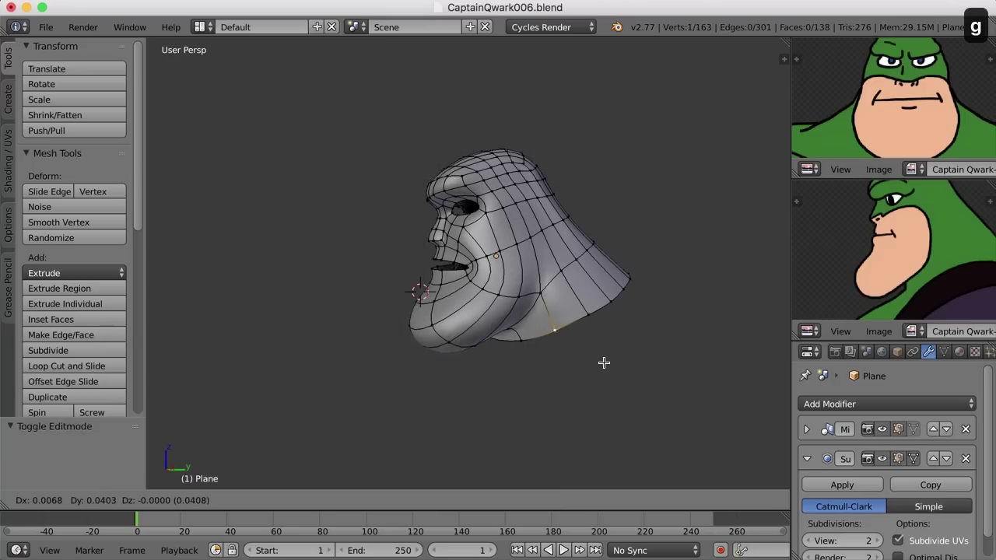
{"action": "left_click", "coordinate": [598, 365]}
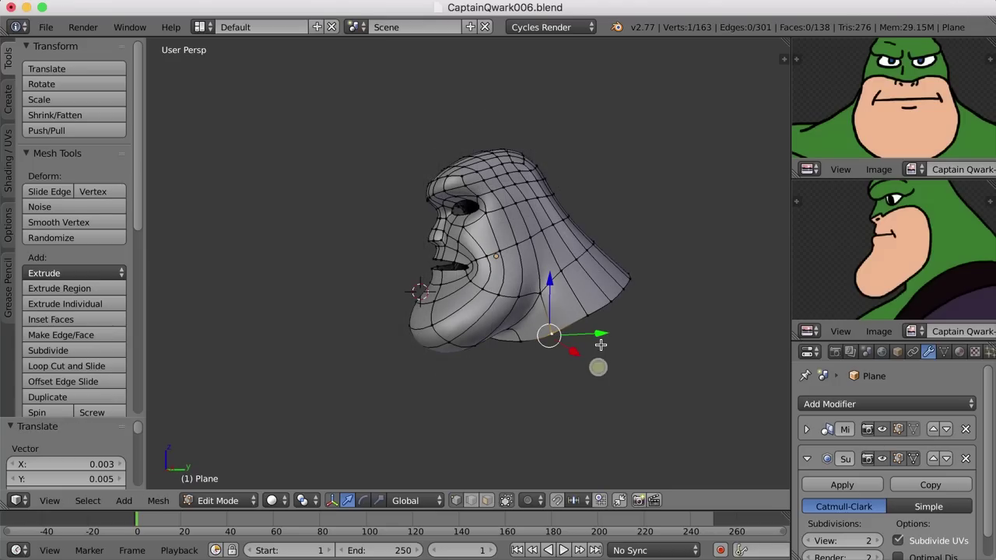
{"action": "right_click", "coordinate": [588, 321]}
{"action": "key", "text": "g"}
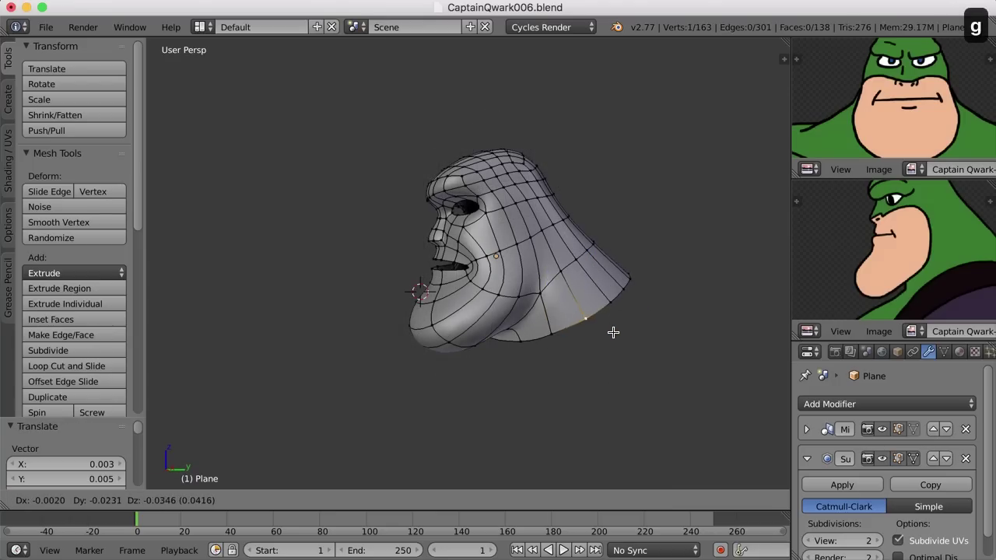
{"action": "left_click", "coordinate": [608, 331]}
{"action": "key", "text": "a"}
{"action": "scroll", "coordinate": [478, 351], "scroll_direction": "down", "scroll_amount": 5}
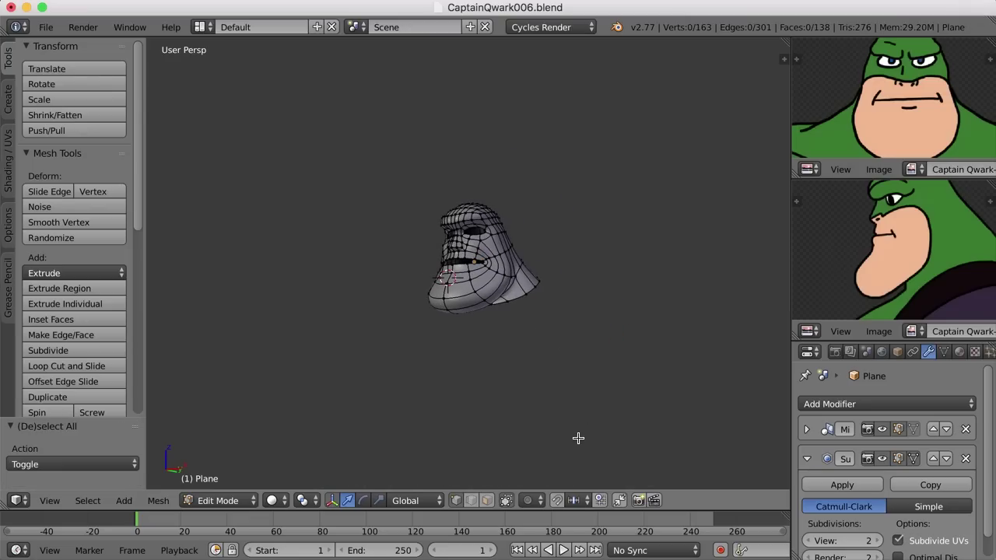
Examine the smoothed chin, jaw and neck from several angles and compare them with the full-body front reference.
{"action": "scroll", "coordinate": [568, 409], "scroll_direction": "up", "scroll_amount": 2}
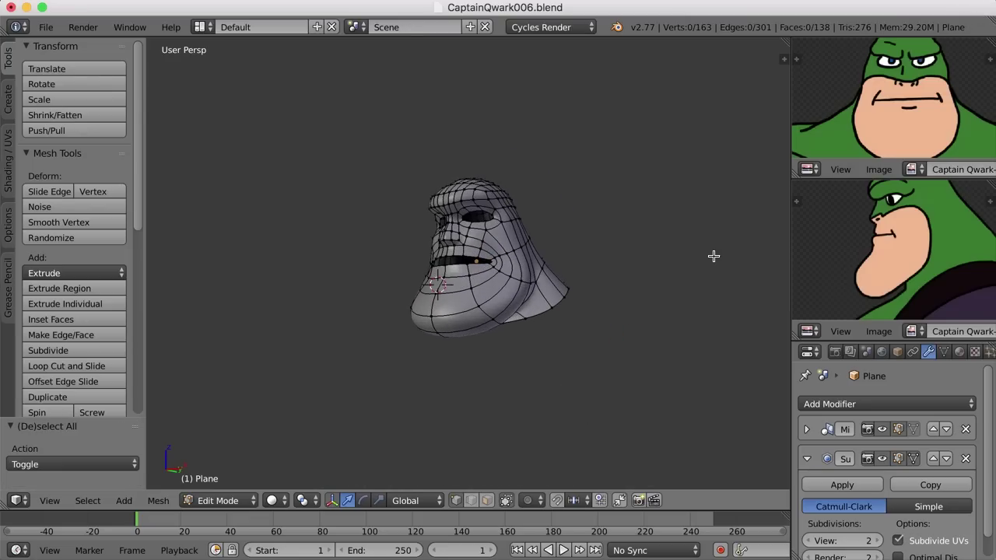
{"action": "scroll", "coordinate": [904, 114], "scroll_direction": "down", "scroll_amount": 5}
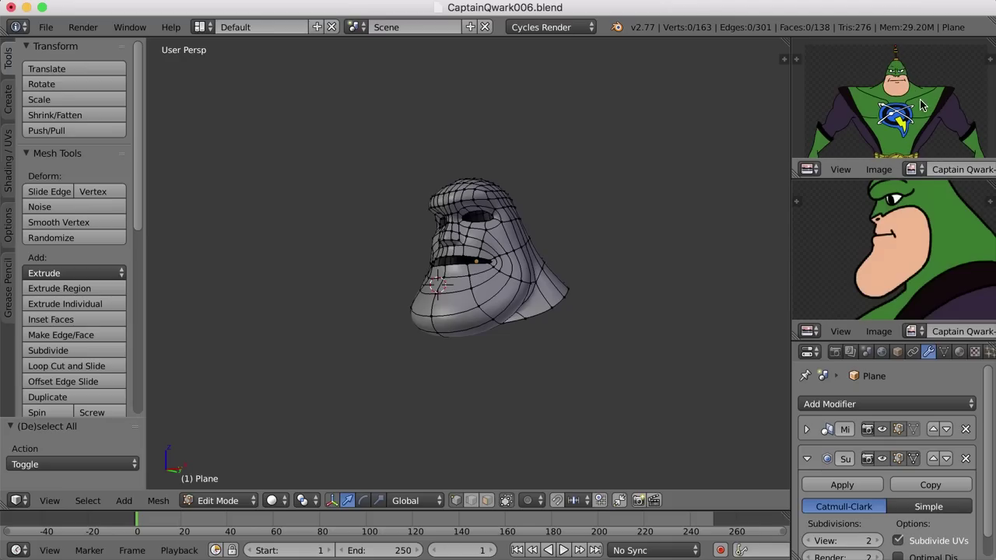
{"action": "right_click", "coordinate": [538, 313], "text": "alt"}
{"action": "middle_click_drag", "start_coordinate": [537, 311], "coordinate": [543, 332]}
{"action": "key", "text": "a"}
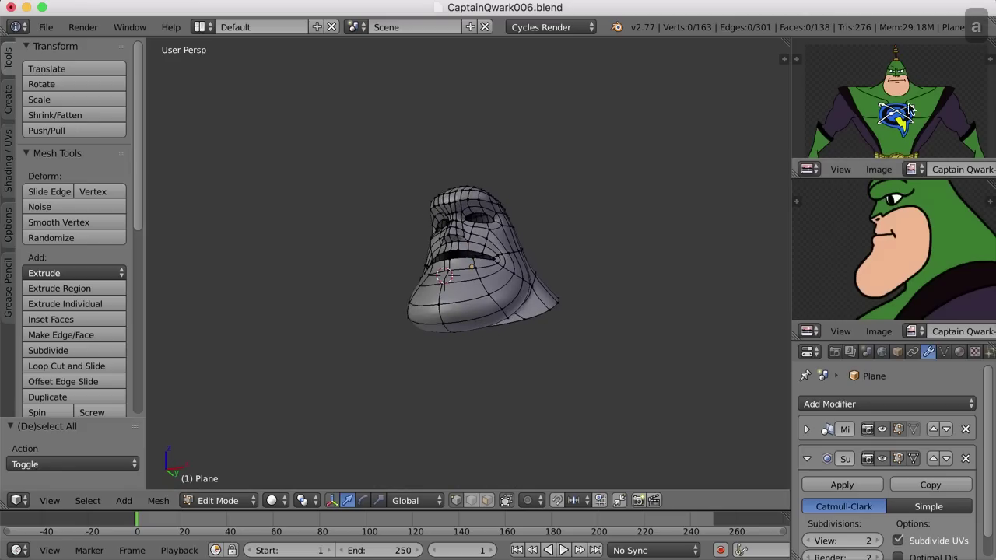
{"action": "mouse_move", "coordinate": [521, 343]}
{"action": "middle_mouse_down"}
{"action": "mouse_move", "coordinate": [536, 358]}
{"action": "mouse_move", "coordinate": [516, 291]}
{"action": "mouse_move", "coordinate": [535, 339]}
{"action": "middle_mouse_up"}
{"action": "scroll", "coordinate": [517, 330], "scroll_direction": "up", "scroll_amount": 2}
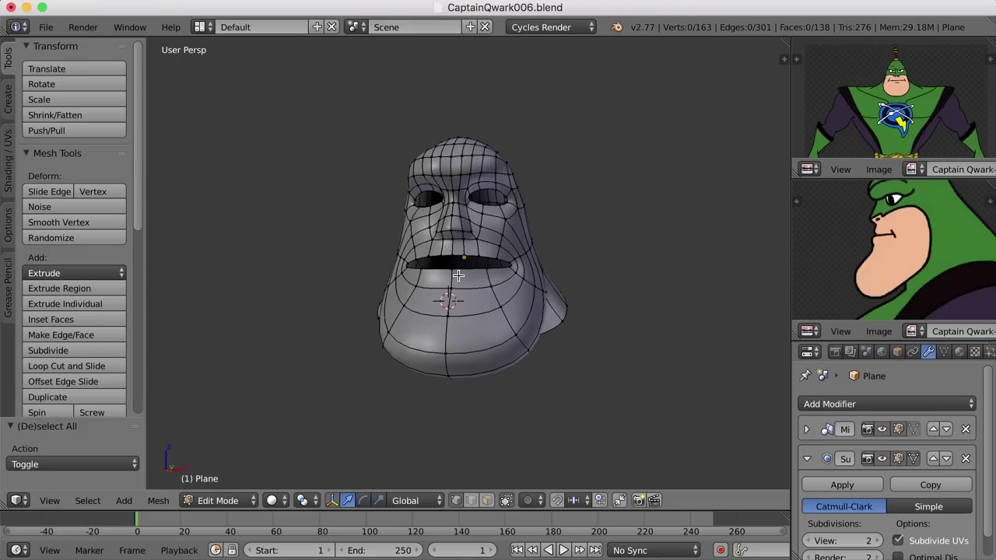
{"action": "middle_click_drag", "start_coordinate": [561, 374], "coordinate": [546, 346]}
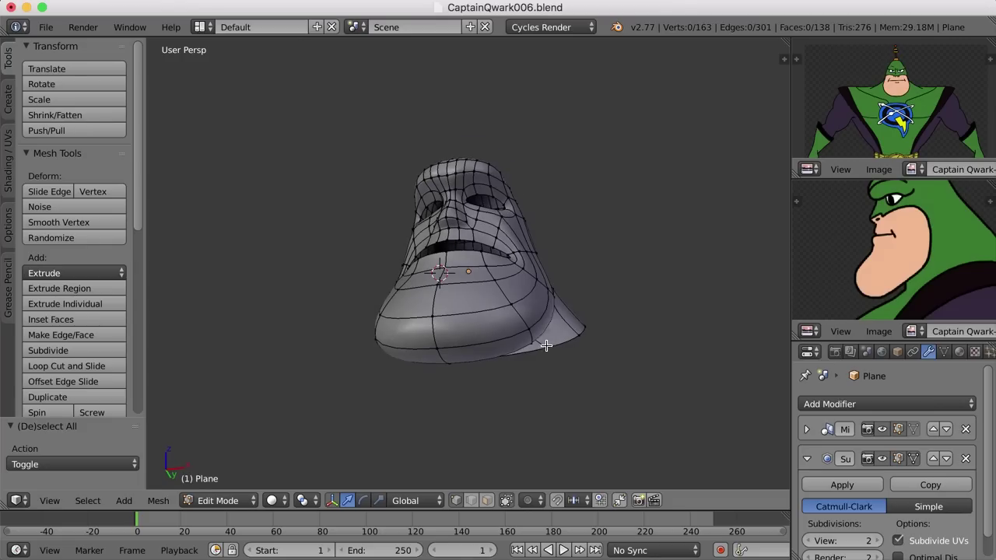
{"action": "middle_click_drag", "start_coordinate": [540, 417], "coordinate": [512, 360]}
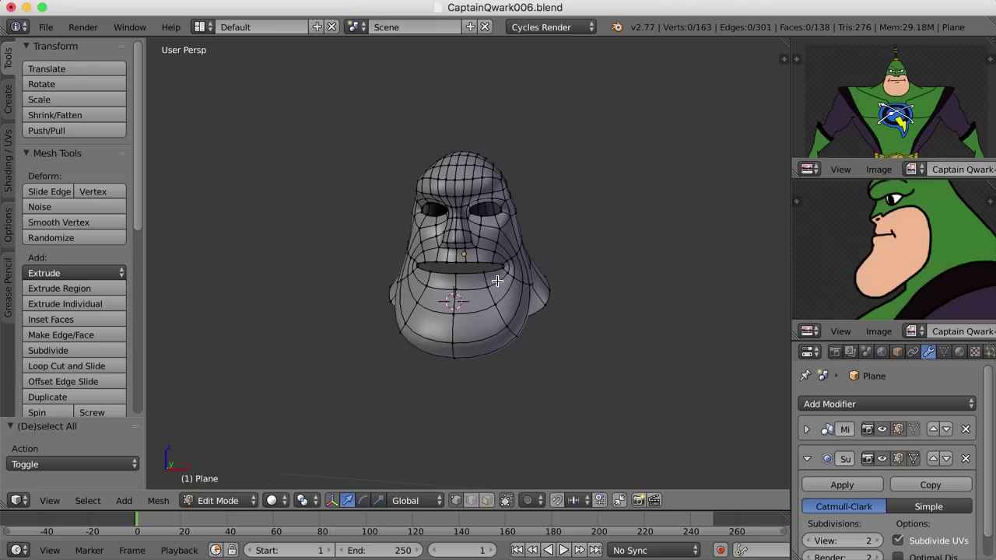
{"action": "middle_click_drag", "start_coordinate": [467, 312], "coordinate": [511, 302]}
{"action": "middle_click_drag", "start_coordinate": [576, 296], "coordinate": [562, 334]}
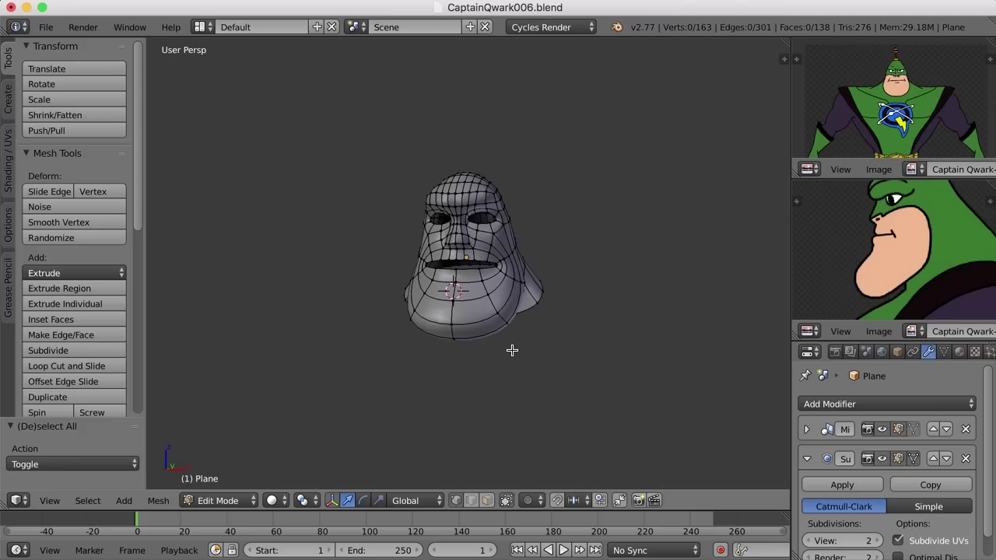
{"action": "scroll", "coordinate": [505, 369], "scroll_direction": "up", "scroll_amount": 1}
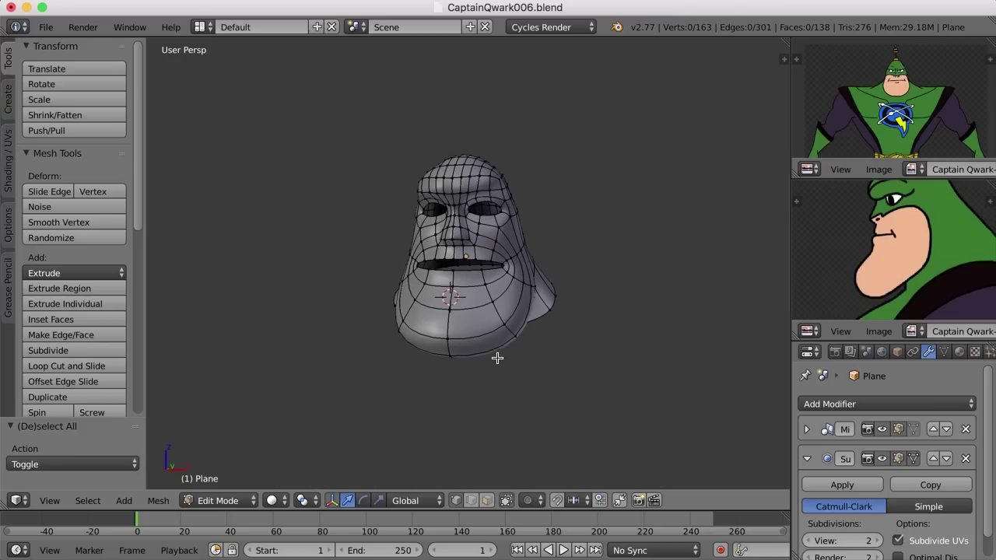
{"action": "scroll", "coordinate": [497, 357], "scroll_direction": "up", "scroll_amount": 1}
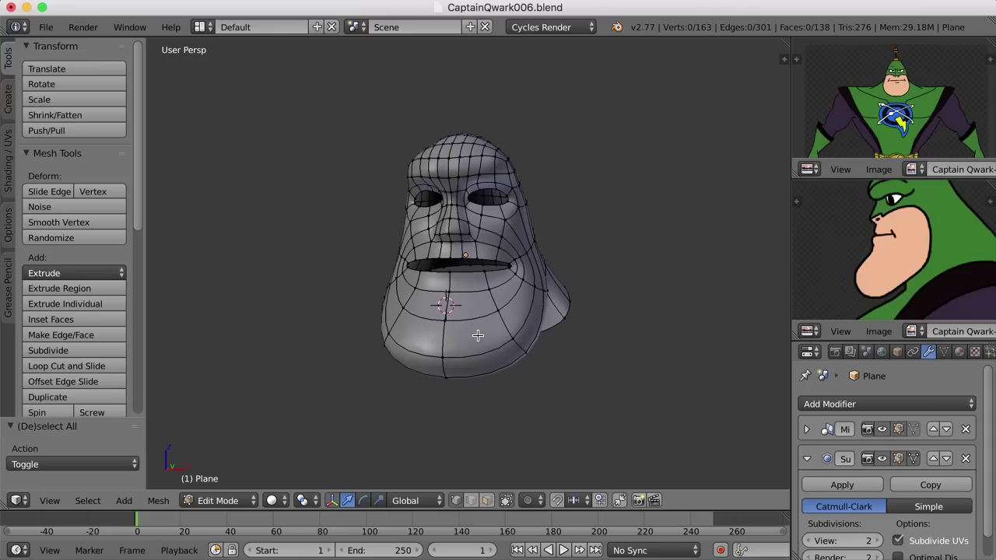
{"action": "middle_click_drag", "start_coordinate": [528, 369], "coordinate": [523, 368]}
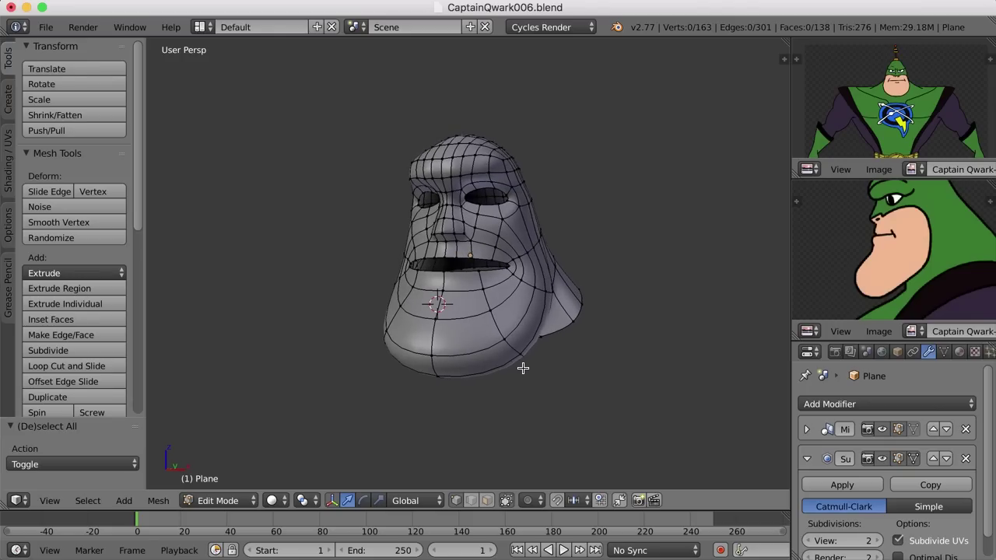
Turn off the viewport display of the Subdivision Surface modifier and add two evenly spaced loop cuts down the front of the chin.
{"action": "left_click", "coordinate": [883, 463]}
{"action": "middle_click_drag", "start_coordinate": [565, 407], "coordinate": [464, 333]}
{"action": "key", "text": "ctrl+r"}
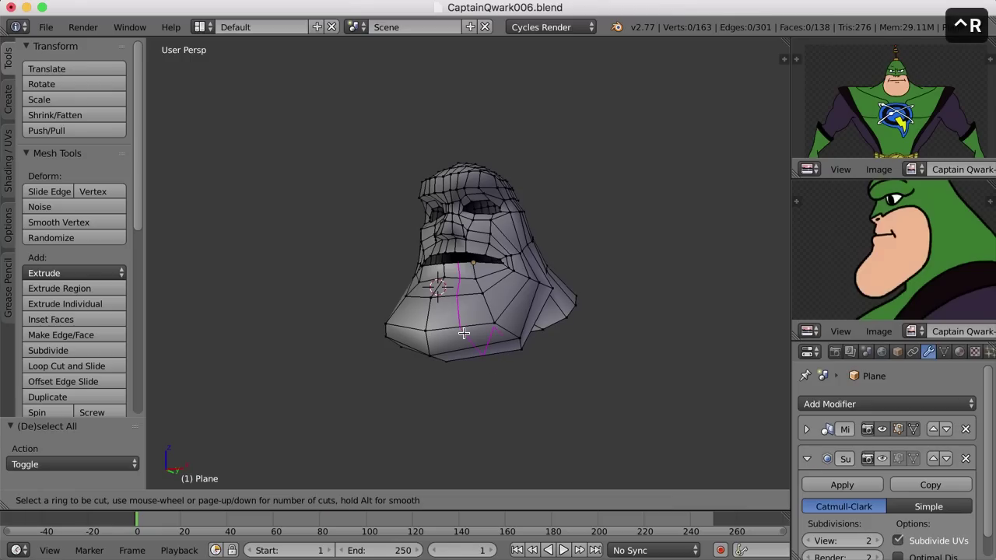
{"action": "scroll", "coordinate": [463, 333], "scroll_direction": "up", "scroll_amount": 1}
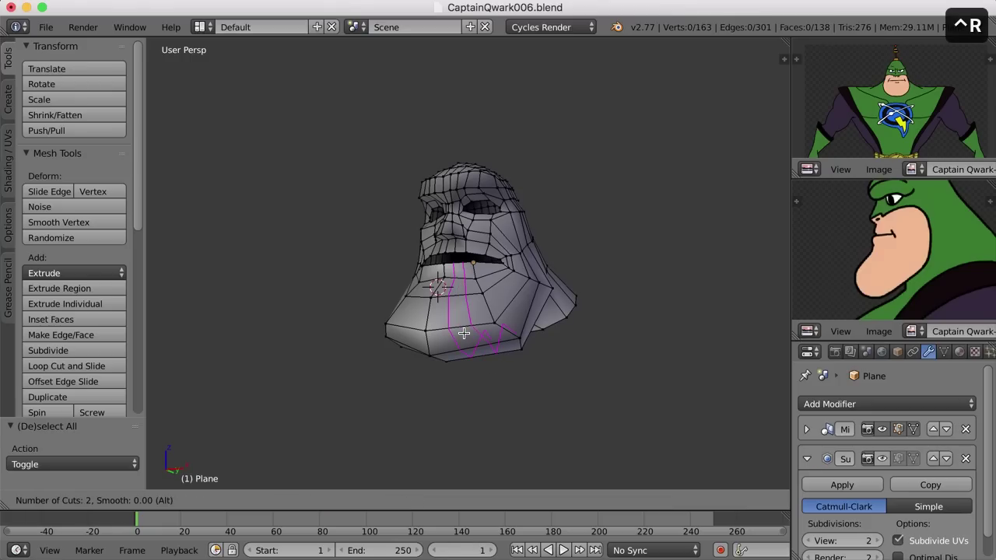
{"action": "left_click", "coordinate": [464, 333]}
{"action": "right_click", "coordinate": [464, 333]}
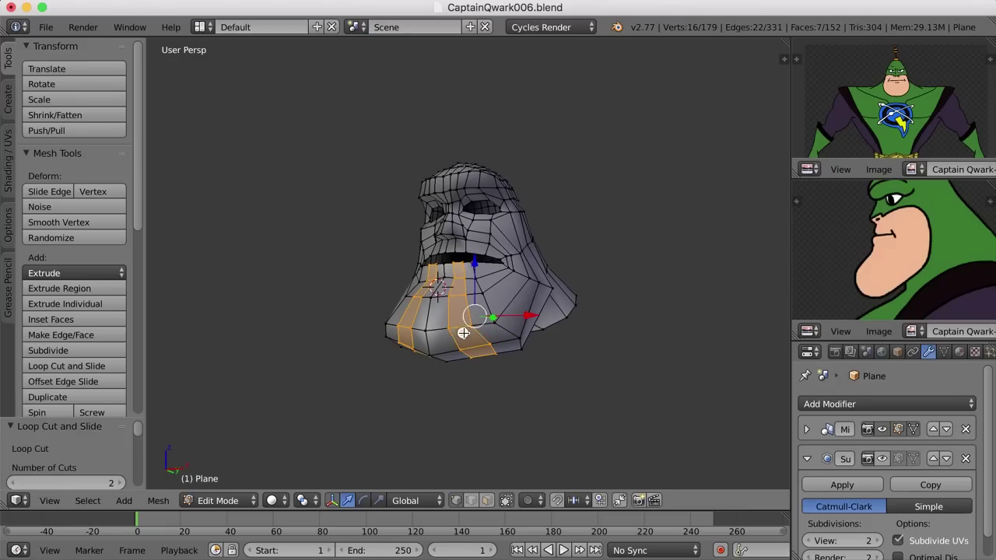
{"action": "key", "text": "a"}
Add one loop cut down the side of the jaw and check the chin's underside.
{"action": "mouse_move", "coordinate": [535, 376]}
{"action": "middle_mouse_down"}
{"action": "mouse_move", "coordinate": [535, 308]}
{"action": "mouse_move", "coordinate": [540, 352]}
{"action": "mouse_move", "coordinate": [522, 388]}
{"action": "middle_mouse_up"}
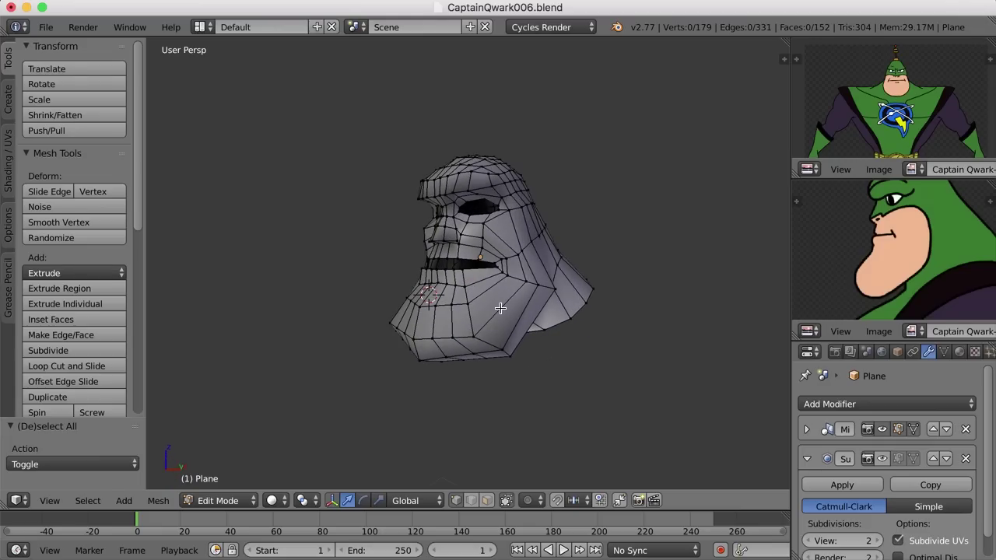
{"action": "key", "text": "ctrl+r"}
{"action": "left_click", "coordinate": [500, 309]}
{"action": "left_click", "coordinate": [500, 307]}
{"action": "key", "text": "a"}
{"action": "middle_click_drag", "start_coordinate": [505, 331], "coordinate": [520, 309]}
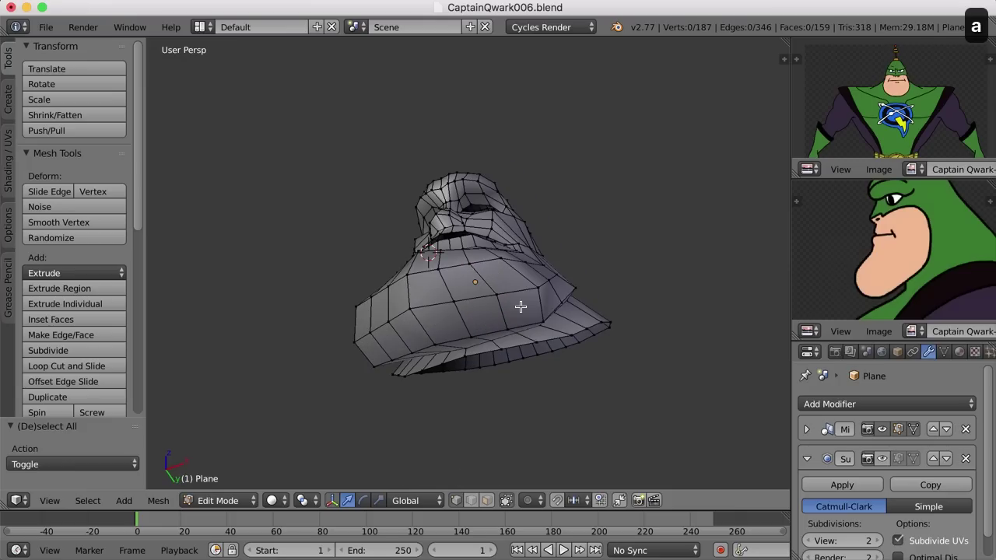
{"action": "middle_click_drag", "start_coordinate": [521, 347], "coordinate": [559, 333]}
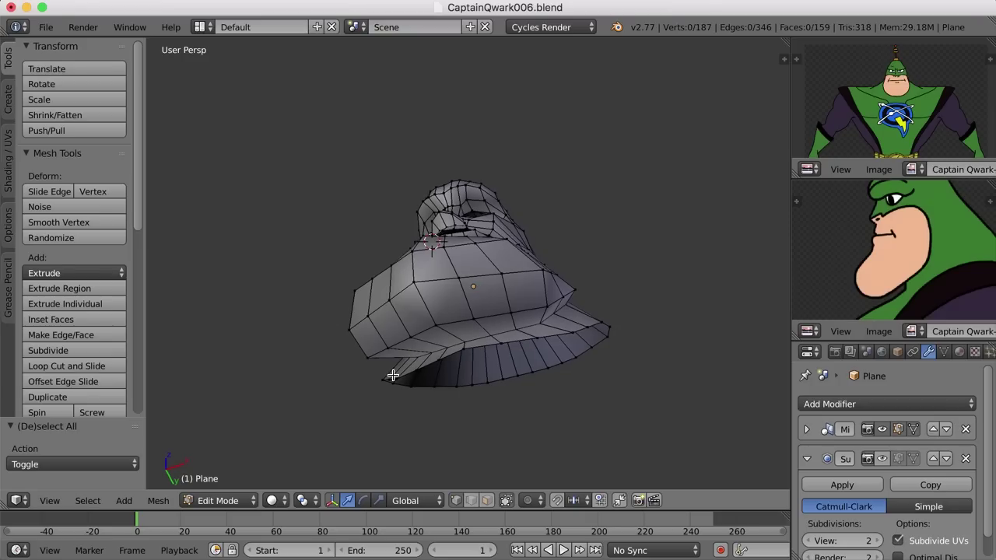
{"action": "middle_click_drag", "start_coordinate": [585, 378], "coordinate": [616, 402]}
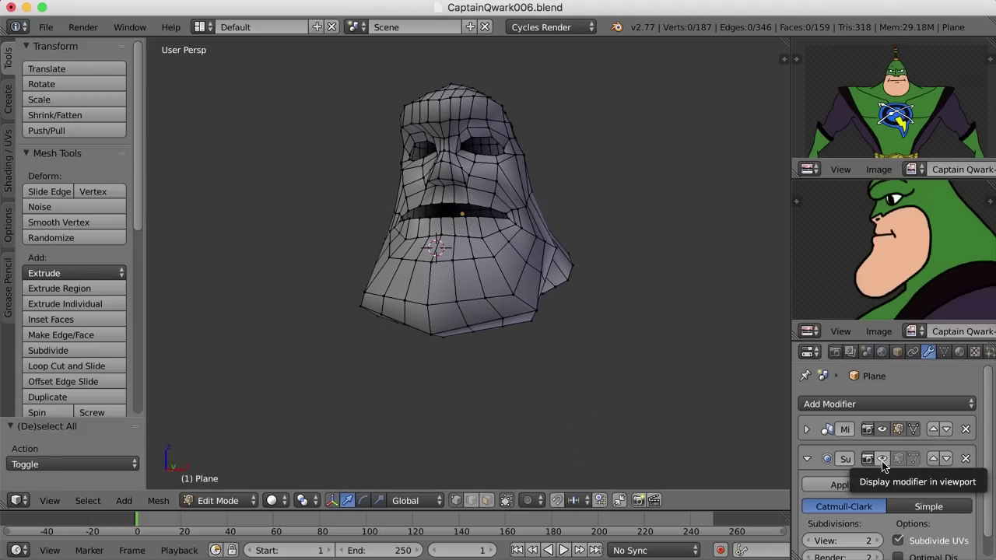
Show the Subdivision Surface modifier in the viewport, then move a face at the chin's lower edge down about 0.05 in face select mode.
{"action": "middle_click_drag", "start_coordinate": [747, 427], "coordinate": [711, 420]}
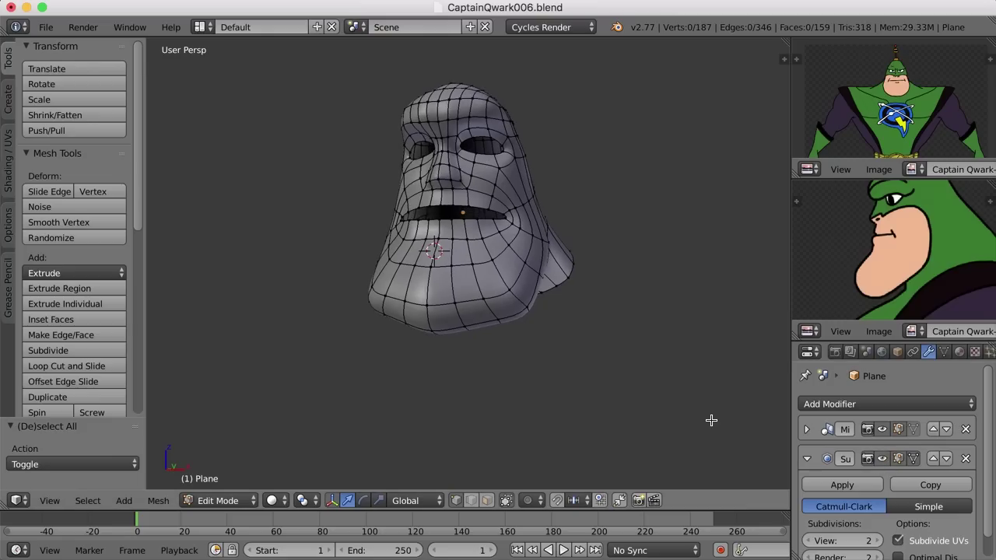
{"action": "middle_click_drag", "start_coordinate": [478, 330], "coordinate": [490, 330]}
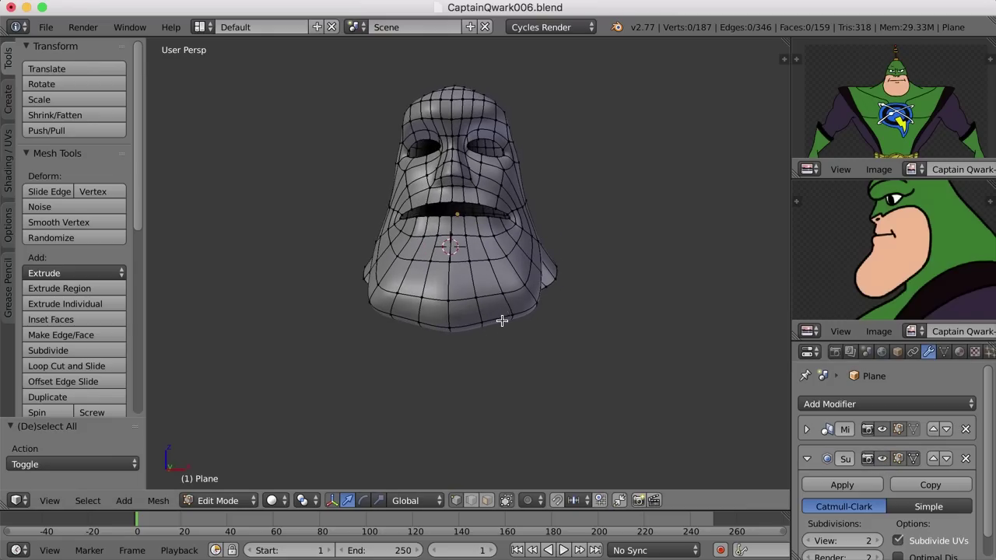
{"action": "mouse_move", "coordinate": [502, 368]}
{"action": "middle_mouse_down"}
{"action": "mouse_move", "coordinate": [500, 358]}
{"action": "mouse_move", "coordinate": [507, 369]}
{"action": "middle_mouse_up"}
{"action": "key", "text": "ctrl+Tab"}
{"action": "key", "text": "3"}
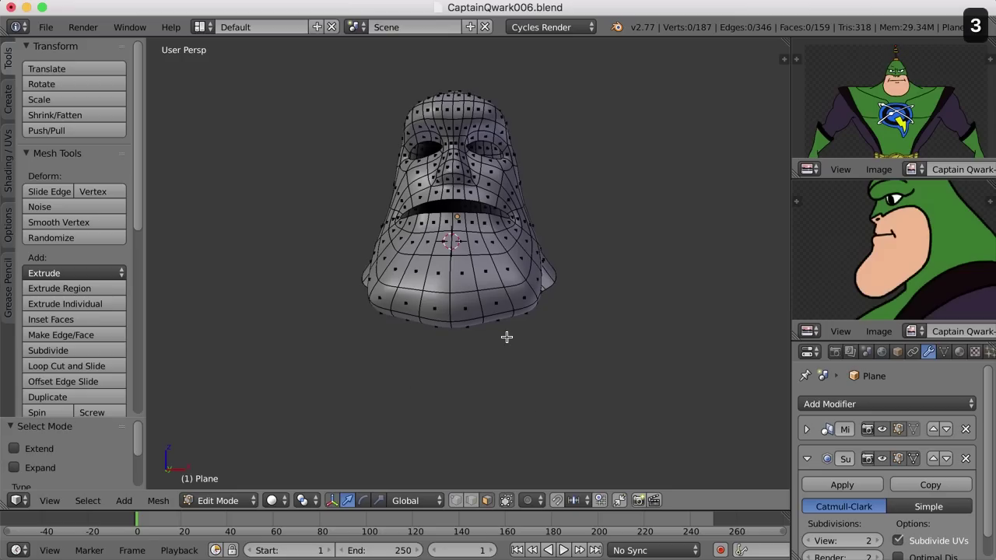
{"action": "right_click", "coordinate": [499, 318]}
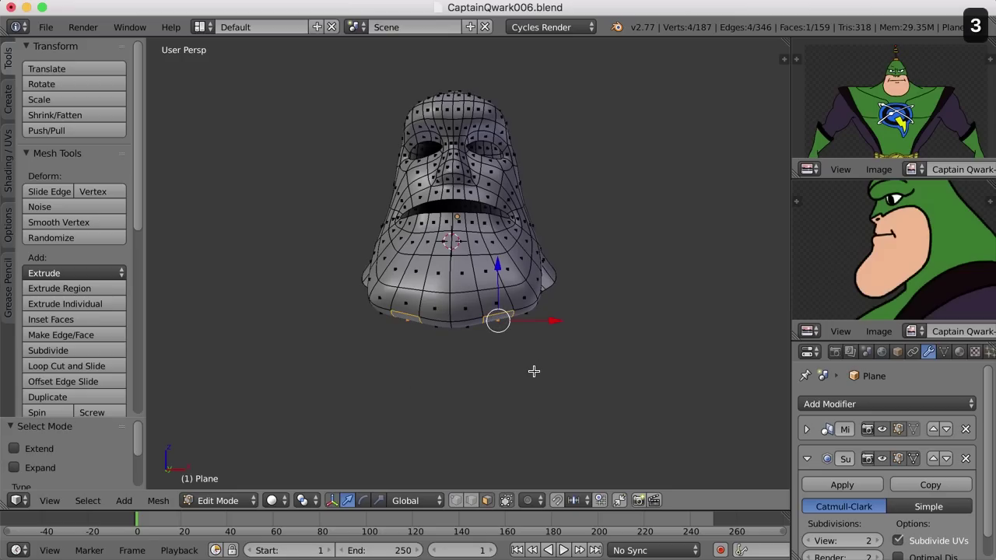
{"action": "middle_click_drag", "start_coordinate": [534, 371], "coordinate": [527, 377]}
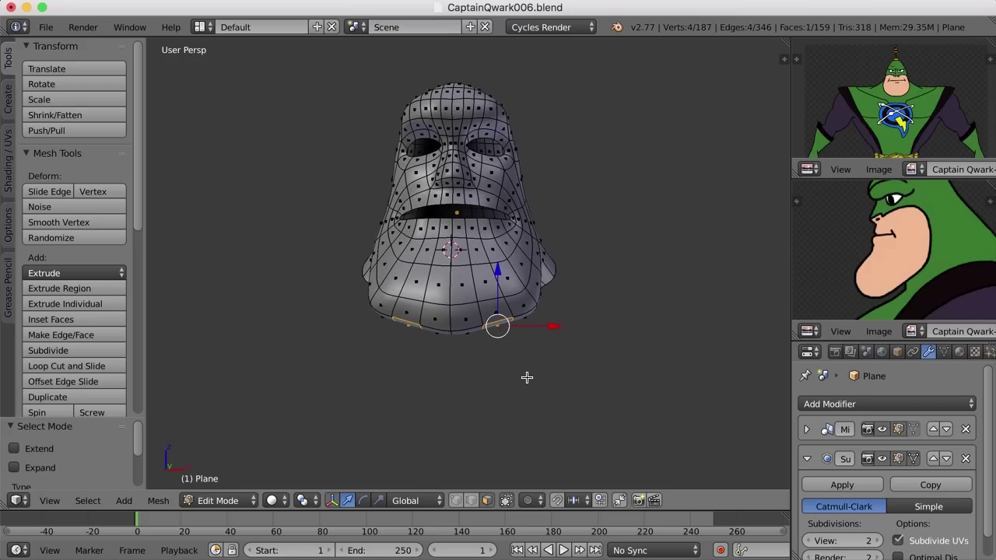
{"action": "key", "text": "g"}
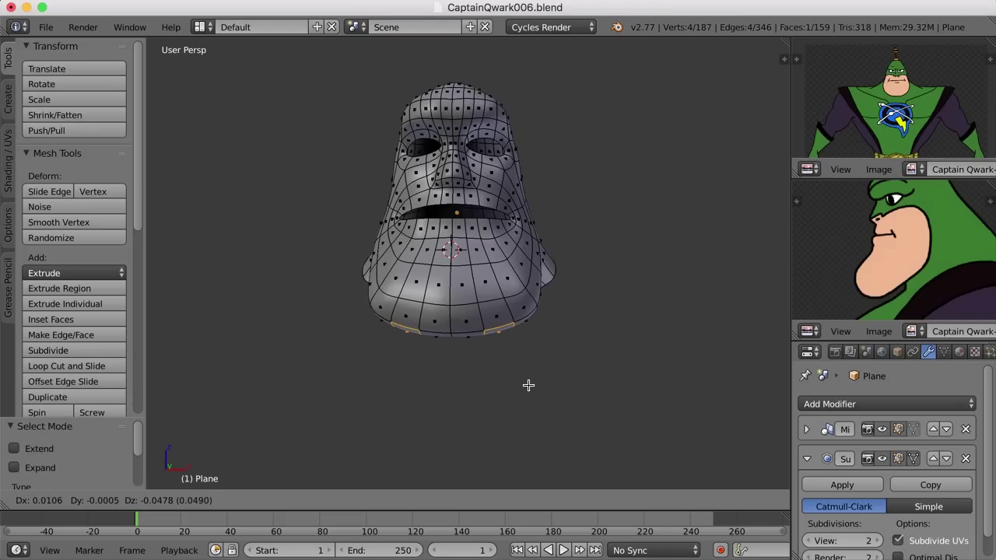
{"action": "left_click", "coordinate": [529, 385]}
{"action": "key", "text": "a"}
{"action": "middle_click_drag", "start_coordinate": [549, 378], "coordinate": [505, 245]}
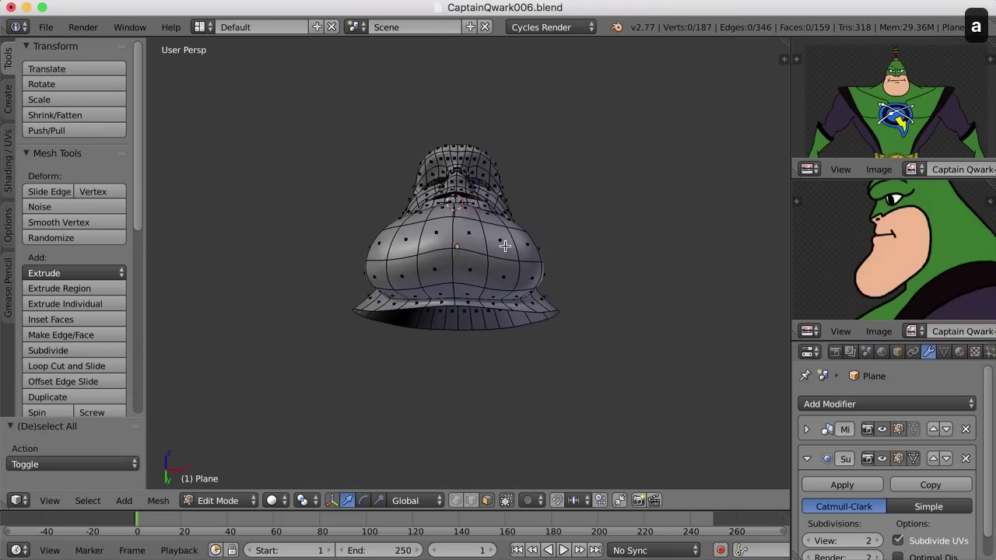
{"action": "key", "text": "ctrl+Tab"}
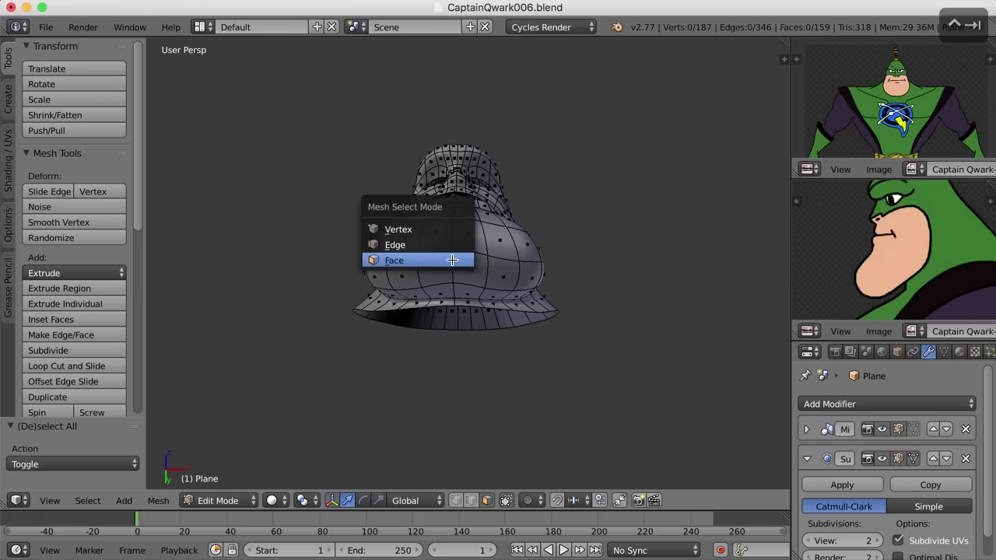
{"action": "key", "text": "1"}
{"action": "right_click", "coordinate": [455, 248]}
{"action": "middle_click_drag", "start_coordinate": [489, 262], "coordinate": [549, 296]}
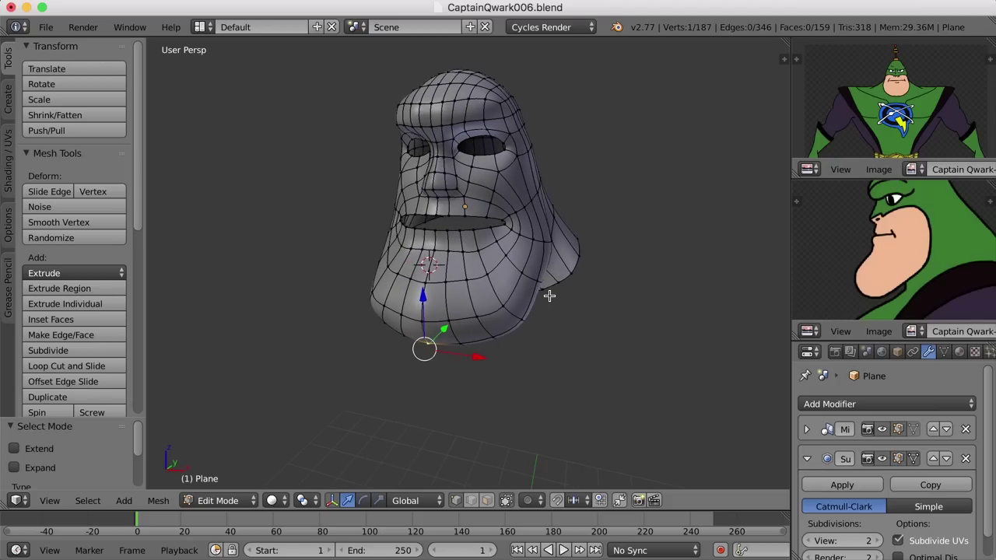
In edge select mode, move a side jaw edge outward along X about 0.034, and pull the chin's lower corner edge inward about 0.037.
{"action": "key", "text": "2"}
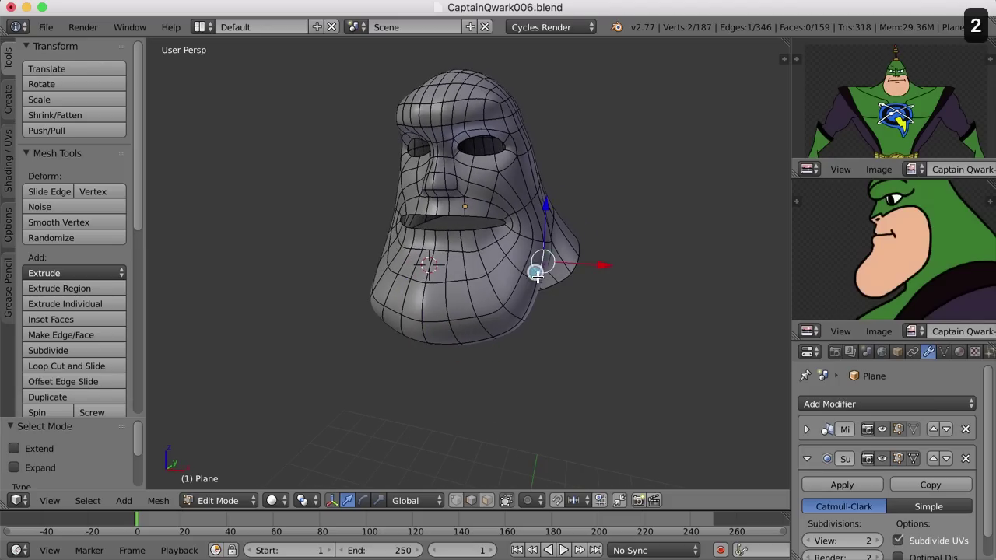
{"action": "middle_click_drag", "start_coordinate": [549, 291], "coordinate": [570, 295]}
{"action": "left_click_drag", "start_coordinate": [589, 278], "coordinate": [595, 276]}
{"action": "right_click", "coordinate": [529, 313]}
{"action": "key", "text": "g"}
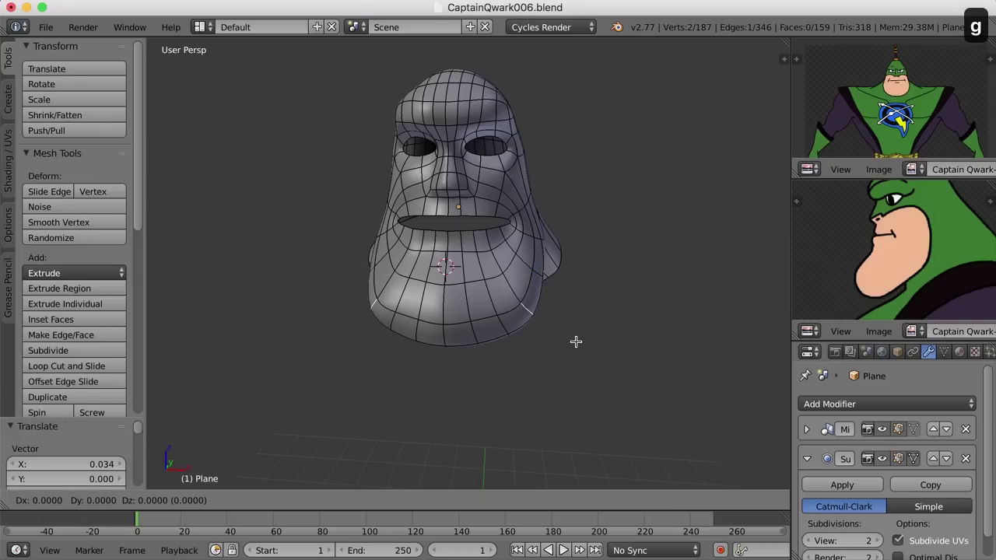
{"action": "left_click", "coordinate": [570, 337]}
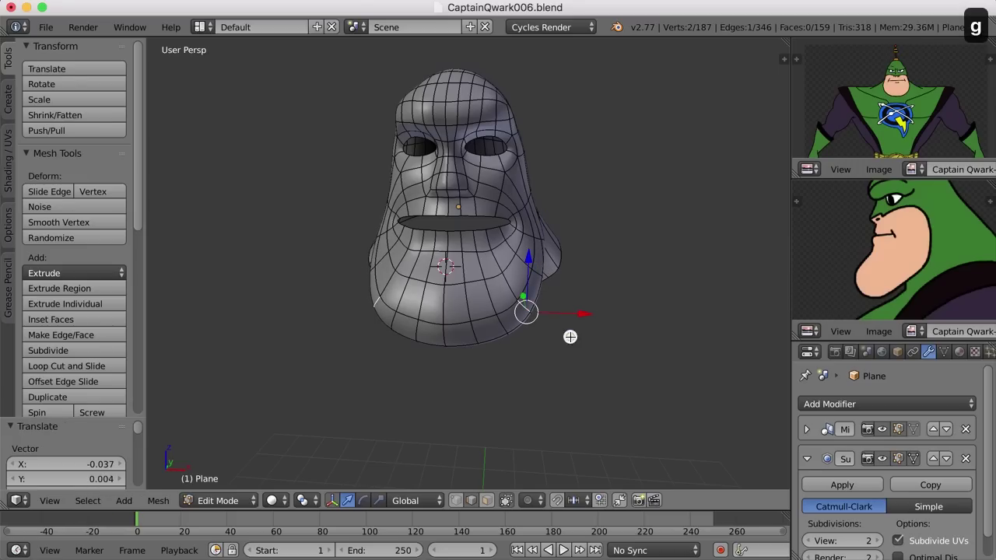
{"action": "key", "text": "Tab"}
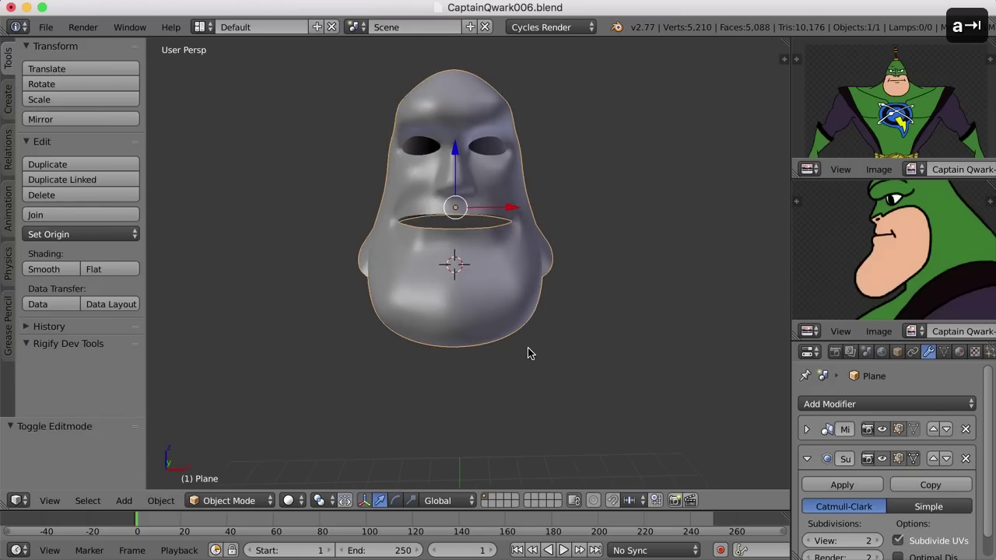
{"action": "key", "text": "Tab"}
{"action": "middle_click_drag", "start_coordinate": [518, 351], "coordinate": [498, 305]}
{"action": "scroll", "coordinate": [484, 362], "scroll_direction": "down", "scroll_amount": 2}
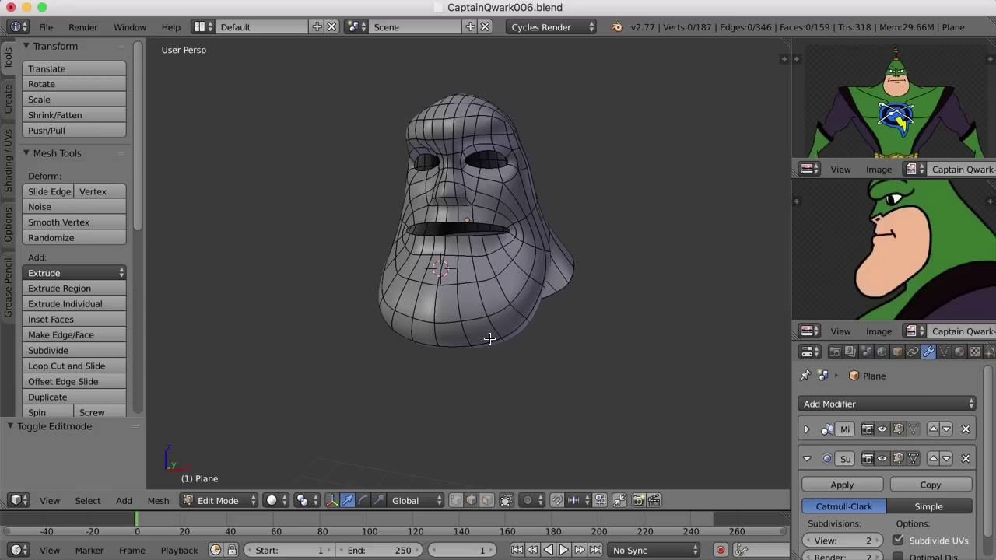
Switch the head to Sculpt Mode and choose the Smooth brush with a strength of 0.311.
{"action": "key", "text": "Tab"}
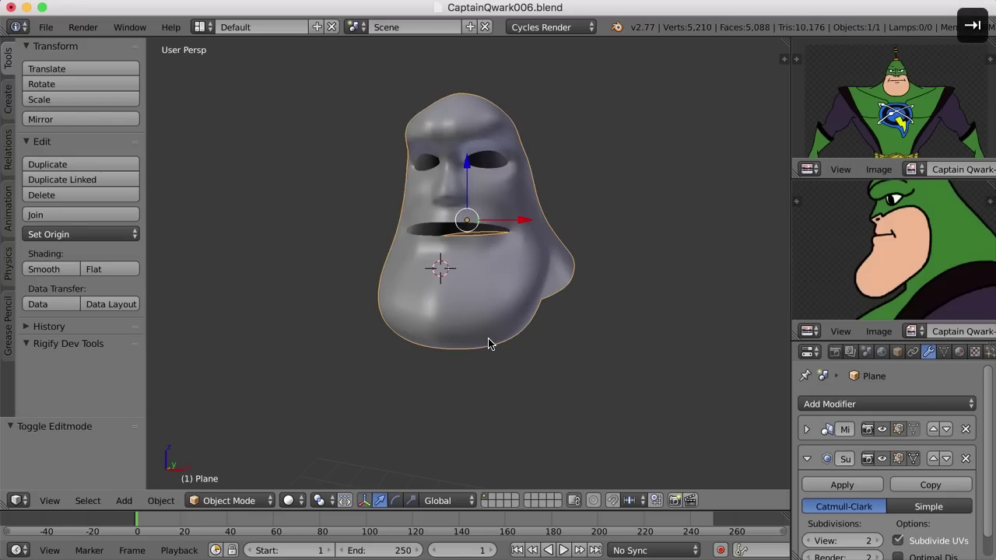
{"action": "left_click", "coordinate": [242, 503]}
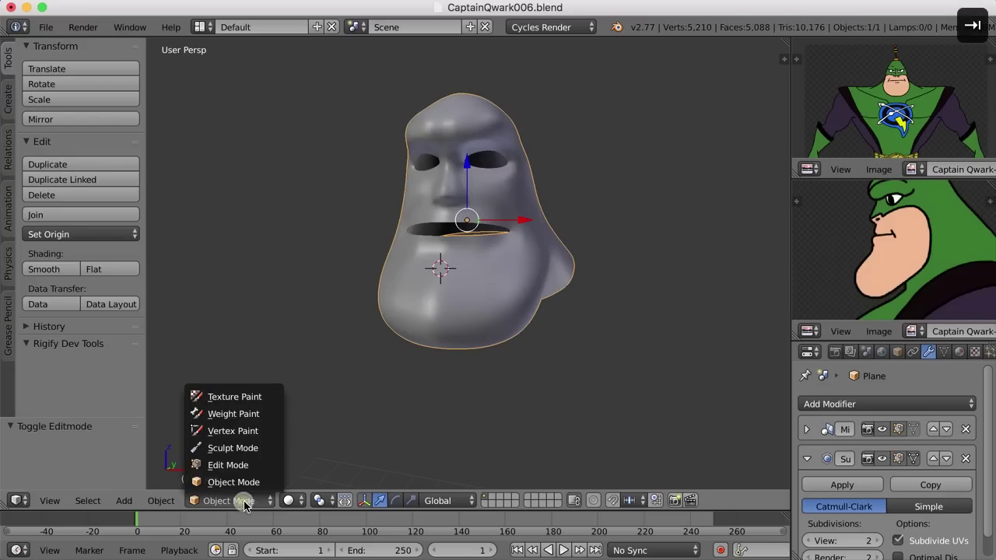
{"action": "left_click", "coordinate": [255, 449]}
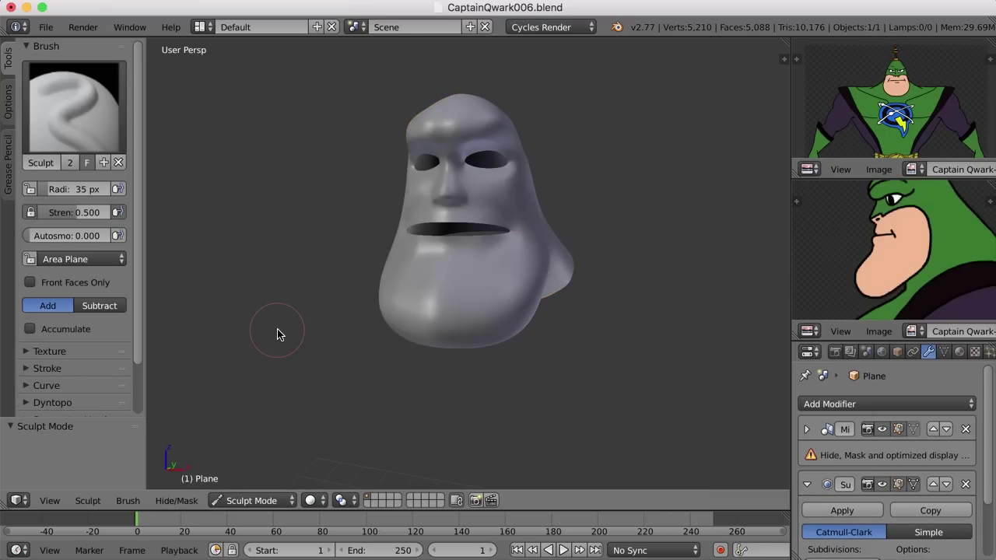
{"action": "left_click", "coordinate": [82, 114]}
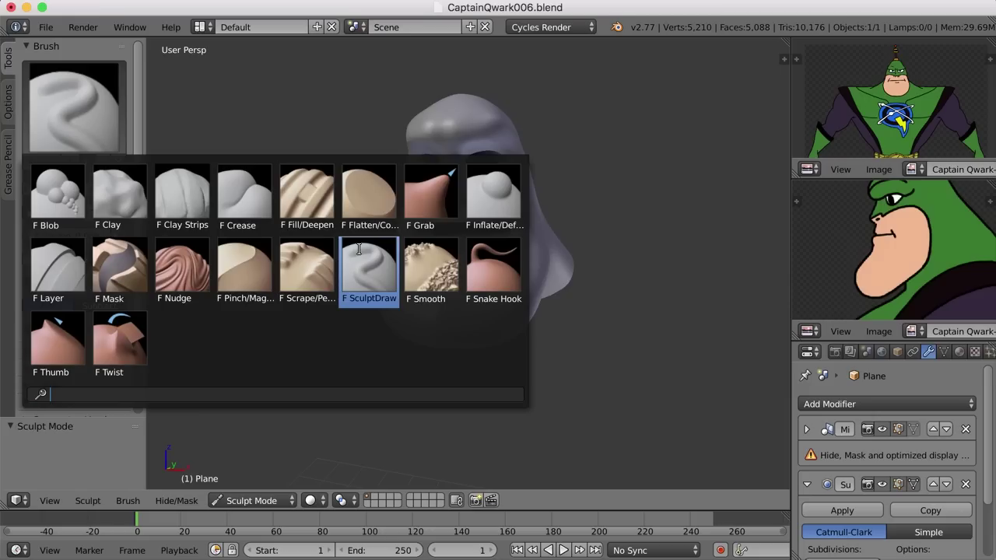
{"action": "left_click", "coordinate": [433, 263]}
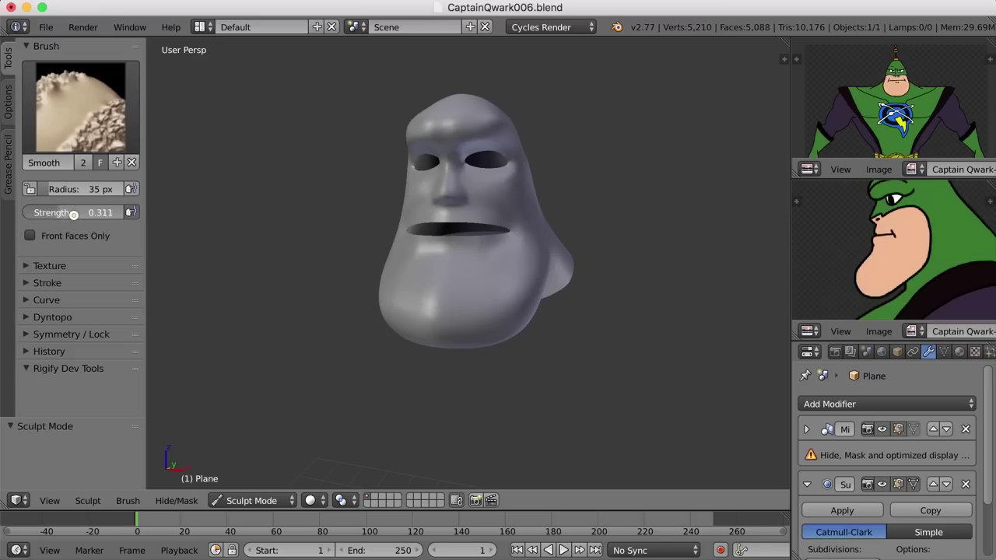
{"action": "left_click_drag", "start_coordinate": [74, 215], "coordinate": [76, 215]}
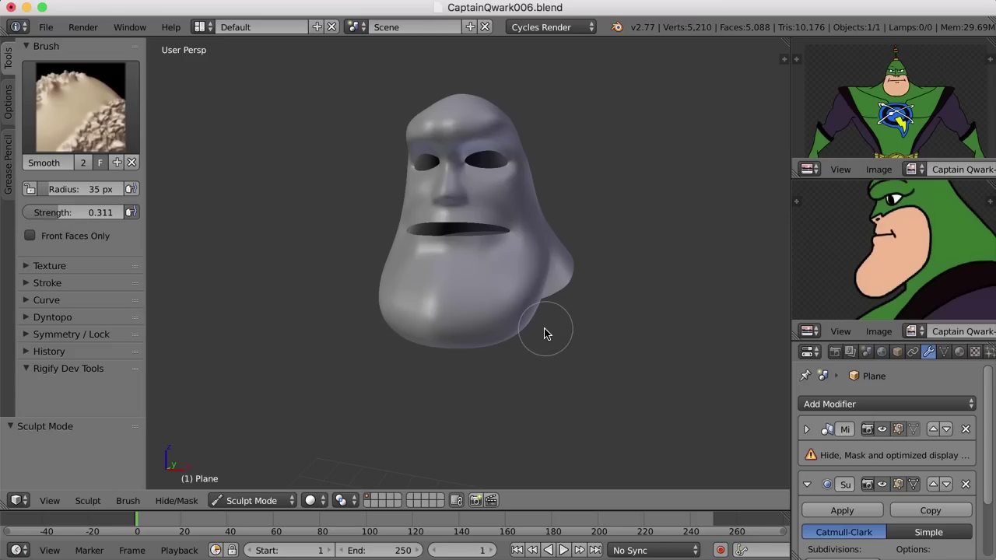
Set the Smooth brush radius to 97 px and smooth the chin and jaw, undoing the last stroke.
{"action": "scroll", "coordinate": [544, 328], "scroll_direction": "up", "scroll_amount": 2}
{"action": "key", "text": "f"}
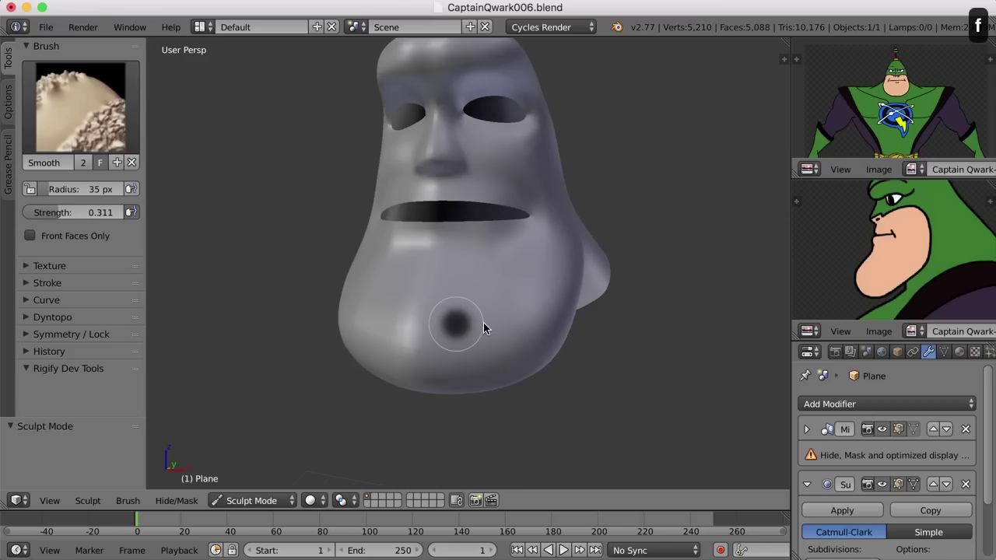
{"action": "left_click", "coordinate": [529, 332]}
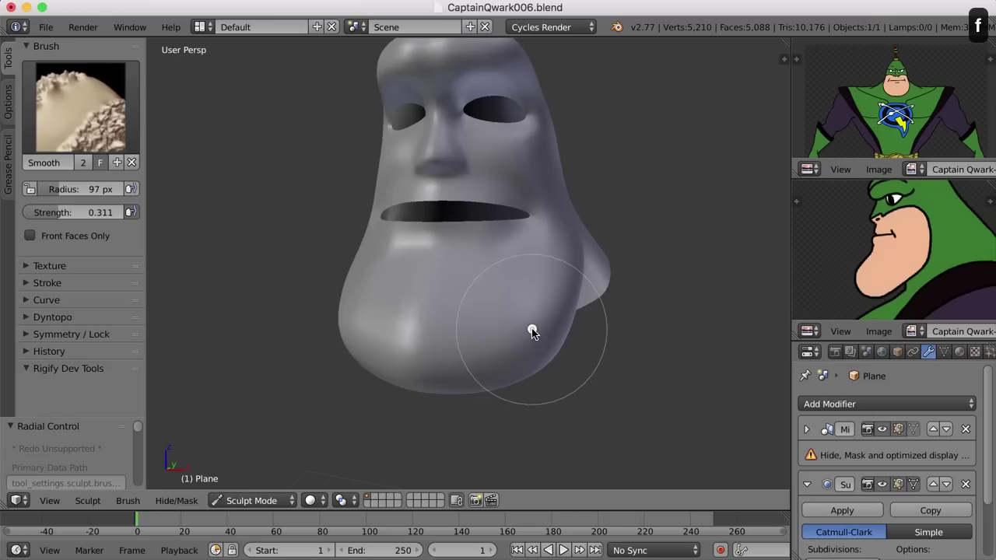
{"action": "scroll", "coordinate": [529, 335], "scroll_direction": "down", "scroll_amount": 2}
{"action": "scroll", "coordinate": [521, 350], "scroll_direction": "up", "scroll_amount": 1}
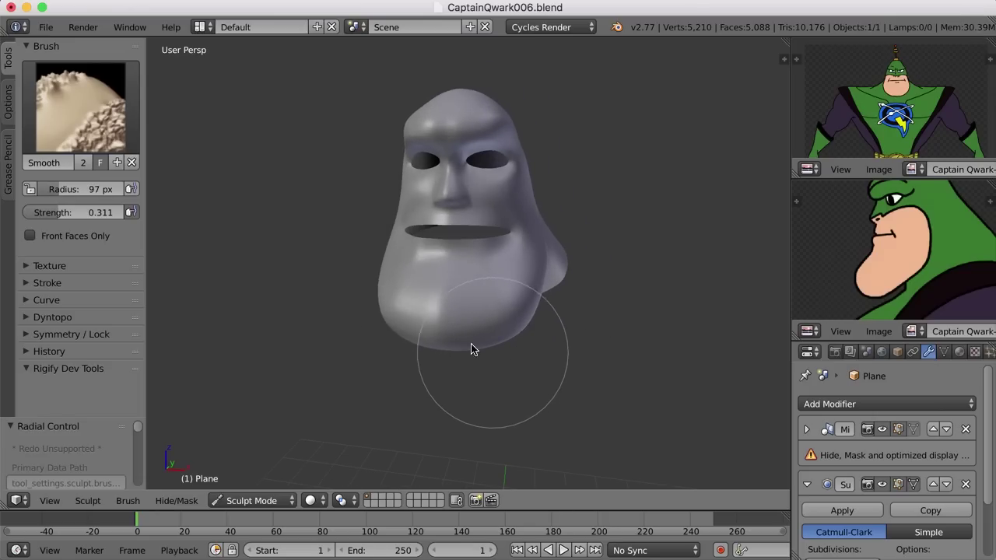
{"action": "left_click", "coordinate": [439, 322]}
{"action": "mouse_move", "coordinate": [440, 321]}
{"action": "left_mouse_down"}
{"action": "mouse_move", "coordinate": [553, 344]}
{"action": "mouse_move", "coordinate": [507, 290]}
{"action": "left_mouse_up"}
{"action": "key", "text": "ctrl+z"}
{"action": "middle_click_drag", "start_coordinate": [632, 372], "coordinate": [596, 371]}
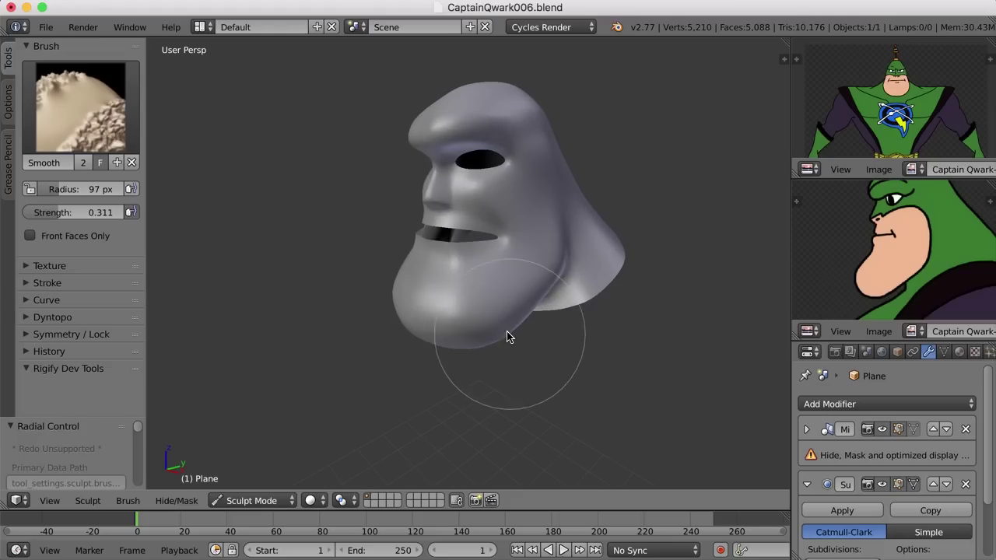
{"action": "middle_click_drag", "start_coordinate": [480, 329], "coordinate": [536, 361]}
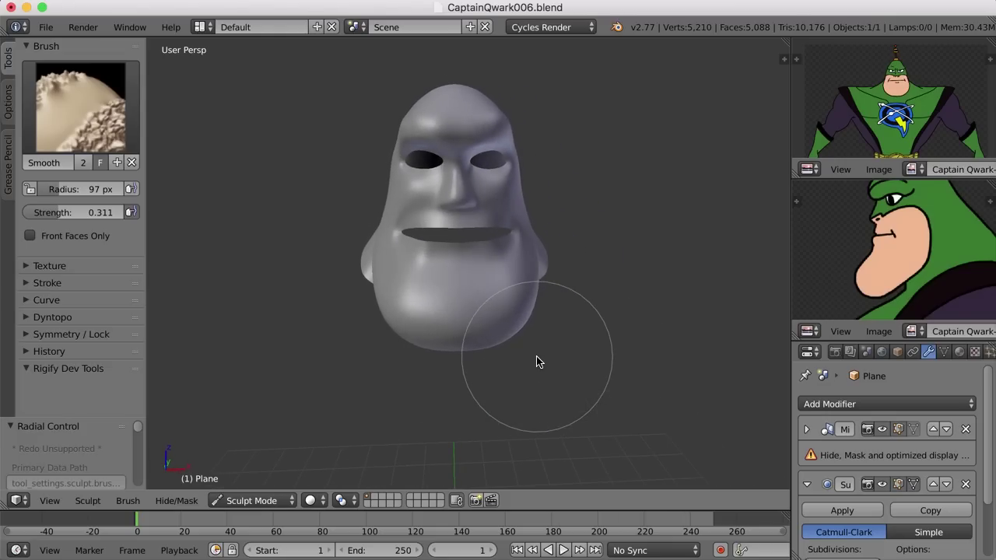
Set the brush radius to 62 px, smooth the chin below the mouth and check the shape from both sides.
{"action": "scroll", "coordinate": [544, 359], "scroll_direction": "up", "scroll_amount": 3}
{"action": "key", "text": "f"}
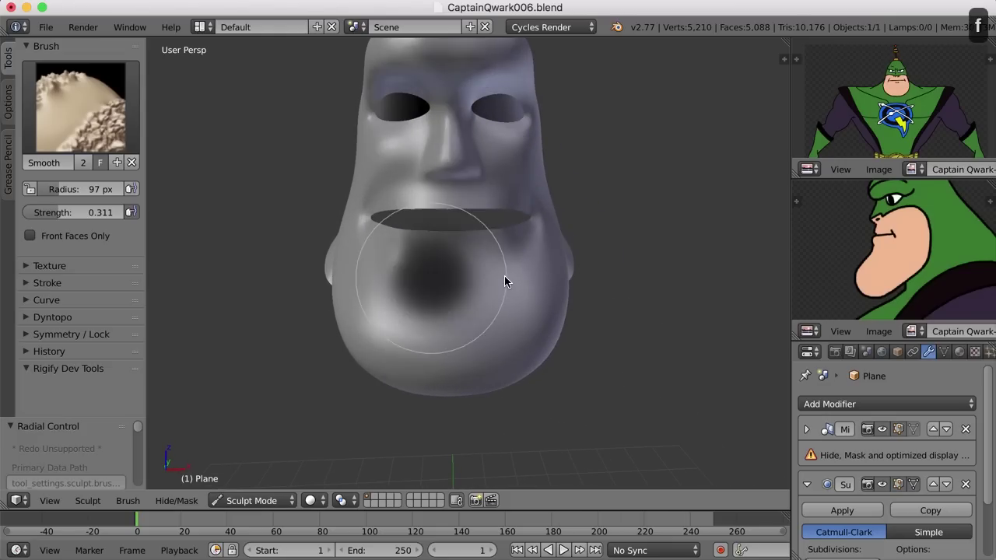
{"action": "left_click", "coordinate": [479, 274]}
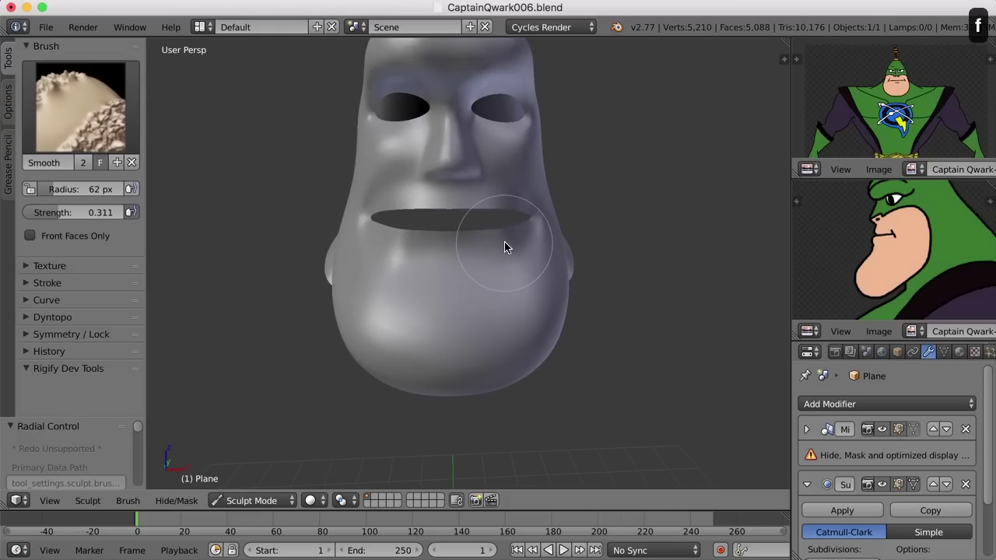
{"action": "middle_click_drag", "start_coordinate": [498, 256], "coordinate": [518, 309]}
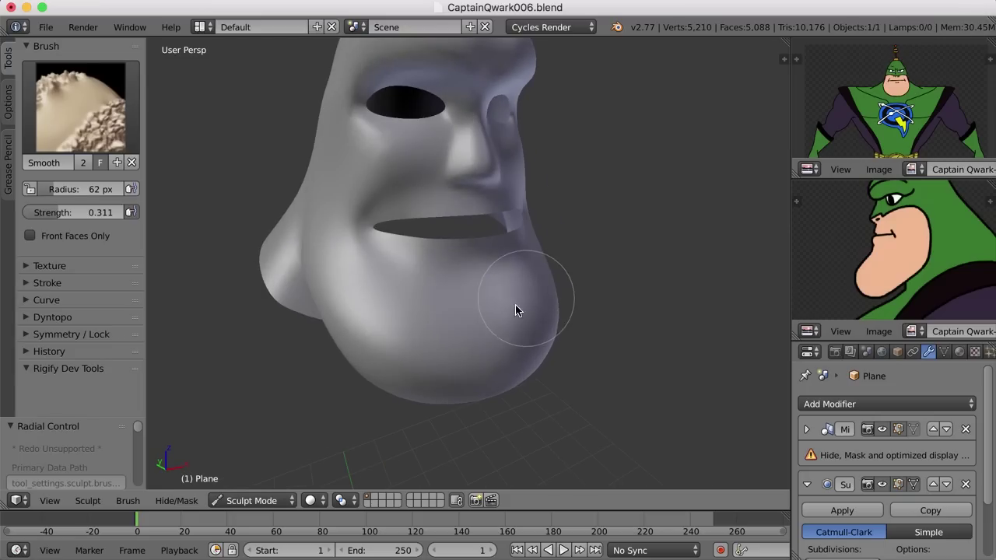
{"action": "middle_click_drag", "start_coordinate": [578, 367], "coordinate": [542, 371]}
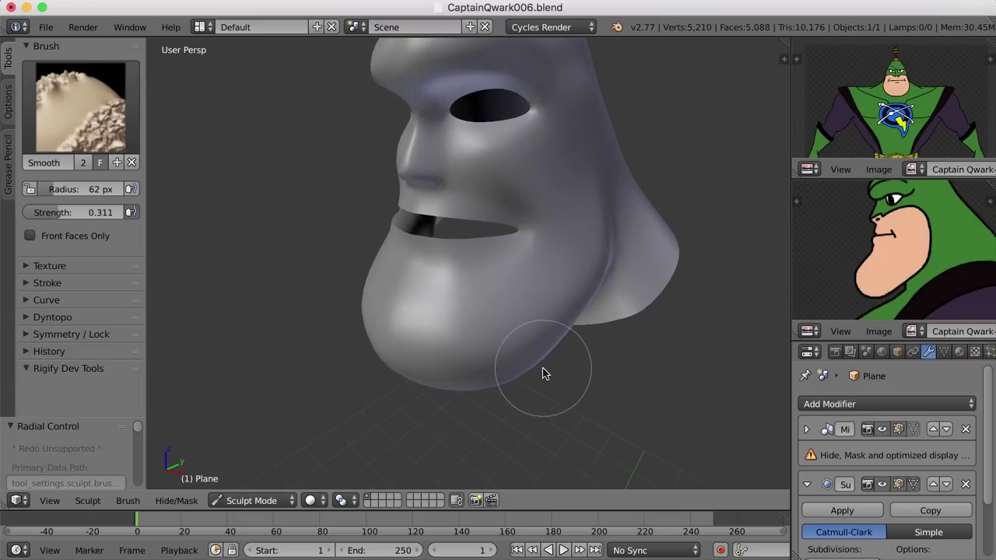
{"action": "mouse_move", "coordinate": [469, 275]}
{"action": "middle_mouse_down"}
{"action": "mouse_move", "coordinate": [511, 338]}
{"action": "mouse_move", "coordinate": [557, 339]}
{"action": "mouse_move", "coordinate": [560, 306]}
{"action": "middle_mouse_up"}
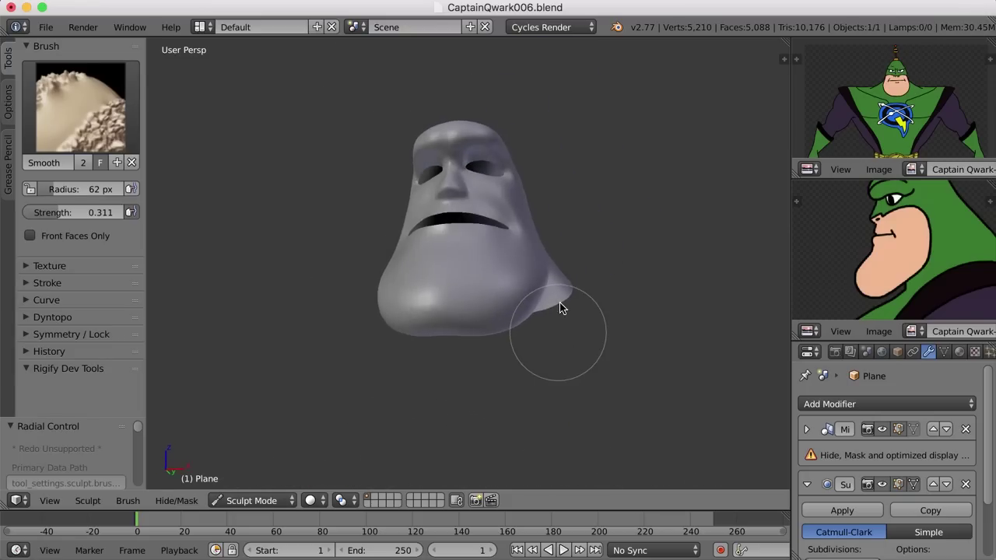
Return to Edit Mode and, in vertex select mode, move the vertex on the neck's lower side rim back and up, about 0.084 along Y.
{"action": "key", "text": "Tab"}
{"action": "mouse_move", "coordinate": [529, 371]}
{"action": "middle_mouse_down"}
{"action": "mouse_move", "coordinate": [509, 358]}
{"action": "mouse_move", "coordinate": [489, 363]}
{"action": "mouse_move", "coordinate": [470, 300]}
{"action": "mouse_move", "coordinate": [536, 301]}
{"action": "mouse_move", "coordinate": [475, 312]}
{"action": "middle_mouse_up"}
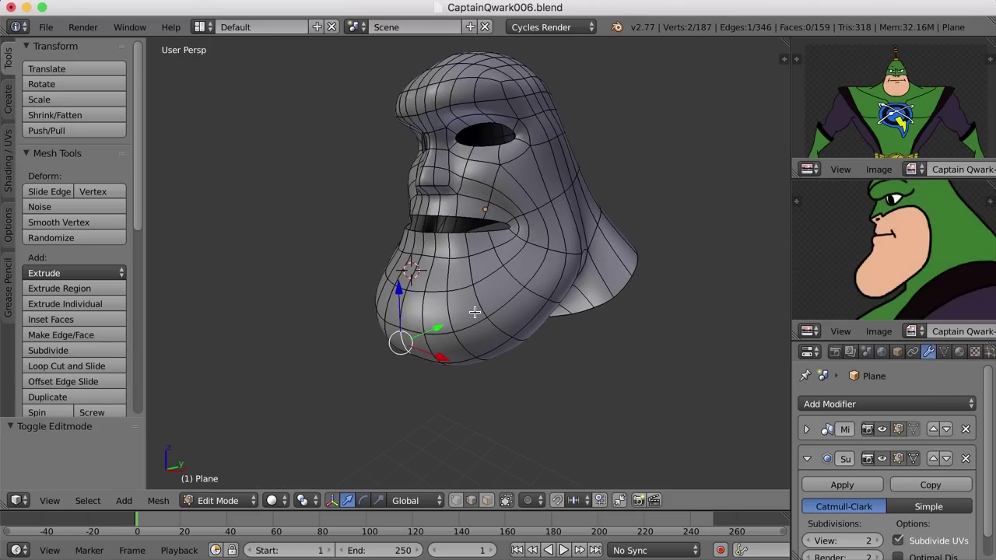
{"action": "scroll", "coordinate": [475, 313], "scroll_direction": "down", "scroll_amount": 2}
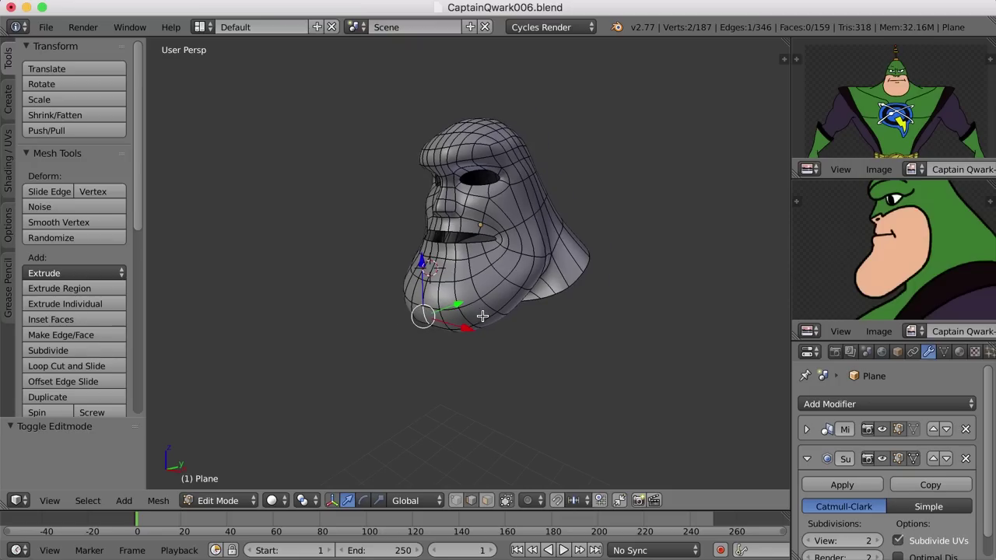
{"action": "middle_click_drag", "start_coordinate": [570, 288], "coordinate": [578, 319]}
{"action": "scroll", "coordinate": [574, 319], "scroll_direction": "up", "scroll_amount": 2}
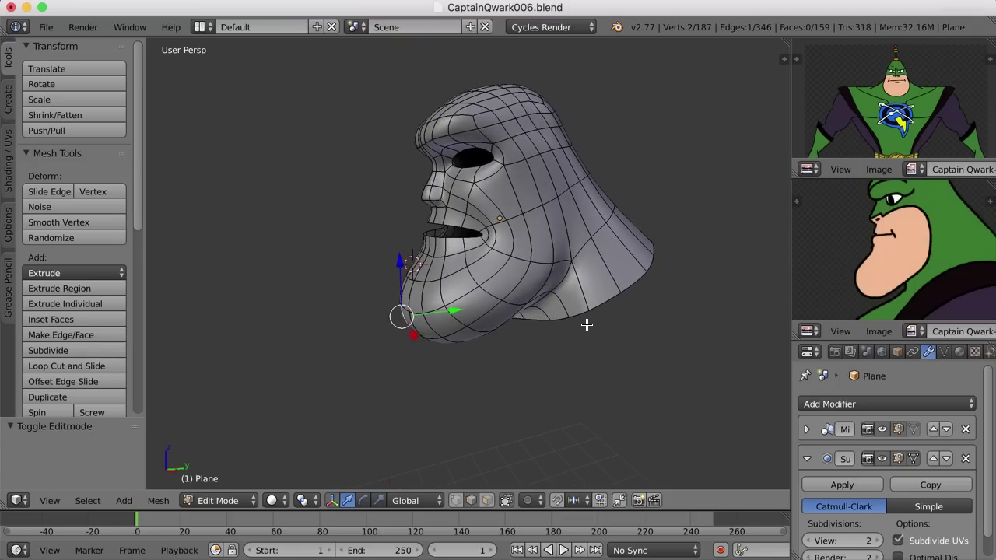
{"action": "key", "text": "1"}
{"action": "right_click", "coordinate": [591, 307]}
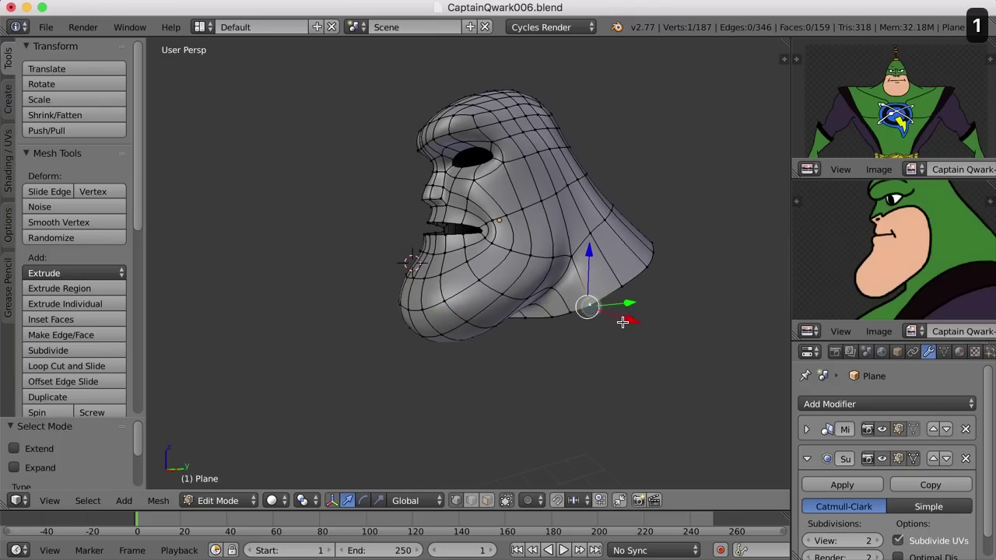
{"action": "key", "text": "g"}
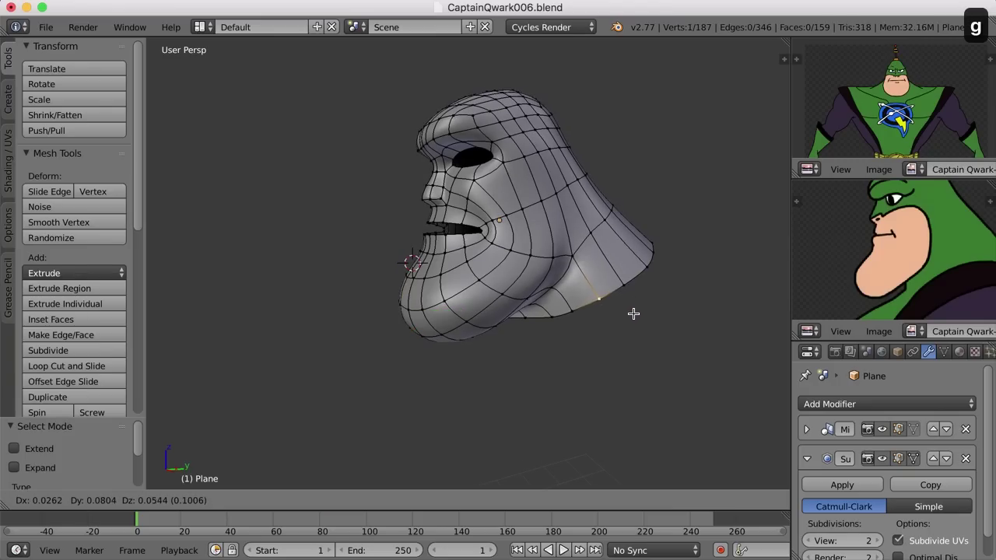
{"action": "left_click", "coordinate": [634, 318]}
Shift the same neck rim vertex along the X axis only, then deselect everything.
{"action": "middle_click_drag", "start_coordinate": [634, 318], "coordinate": [641, 335]}
{"action": "key", "text": "g"}
{"action": "key", "text": "x"}
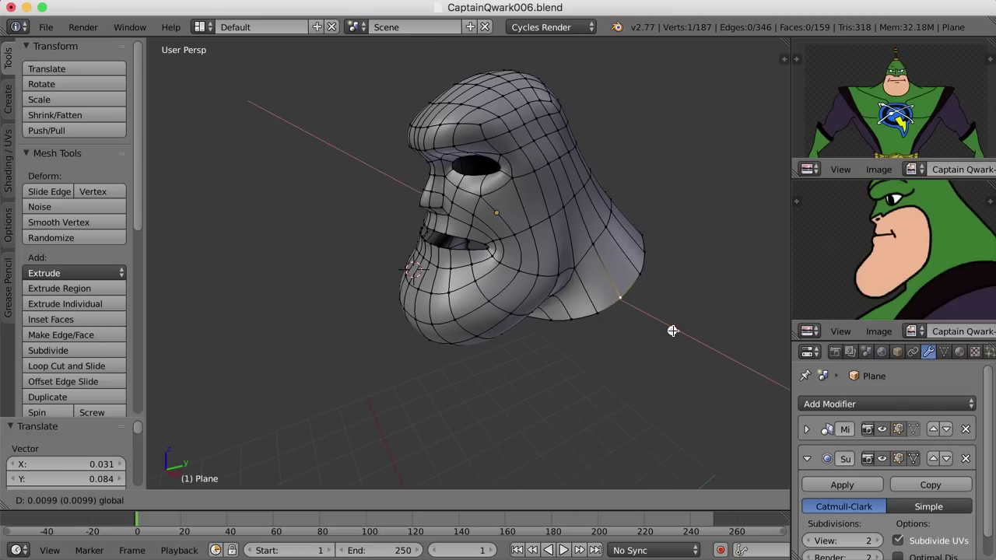
{"action": "left_click", "coordinate": [649, 365]}
{"action": "key", "text": "a"}
{"action": "middle_click_drag", "start_coordinate": [649, 365], "coordinate": [618, 339]}
Switch to the Character screen layout and turn off the Subdivision Surface modifier's viewport display.
{"action": "left_click", "coordinate": [200, 27]}
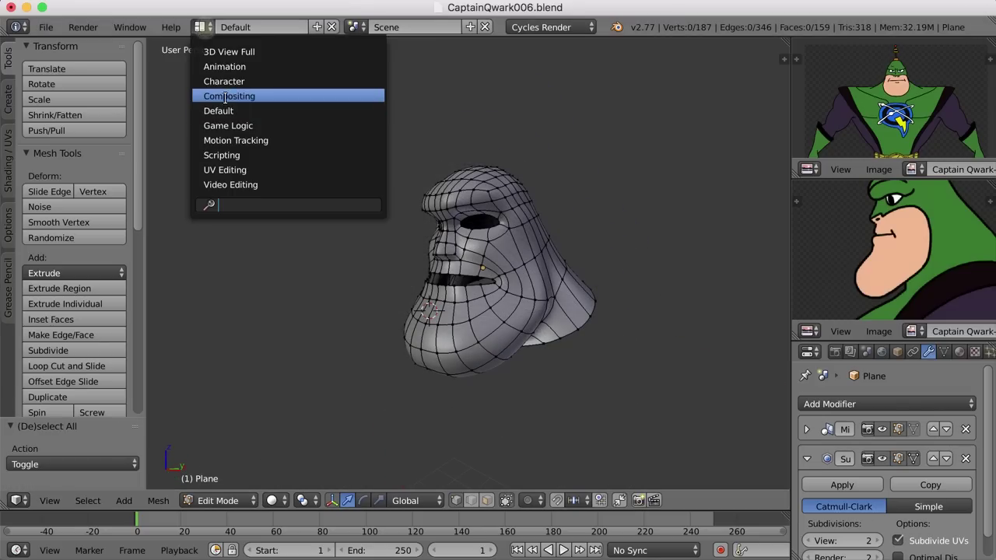
{"action": "left_click", "coordinate": [224, 82]}
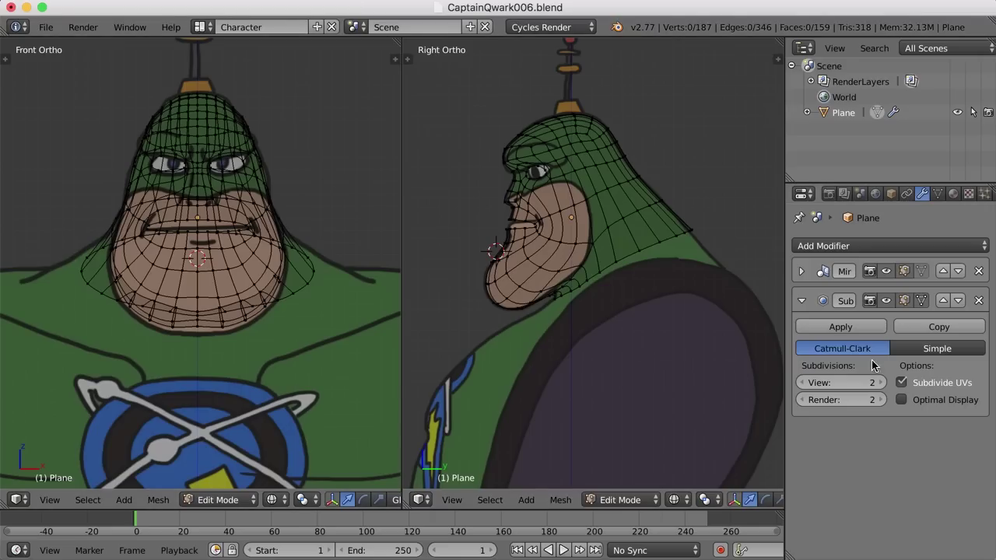
{"action": "left_click", "coordinate": [885, 301]}
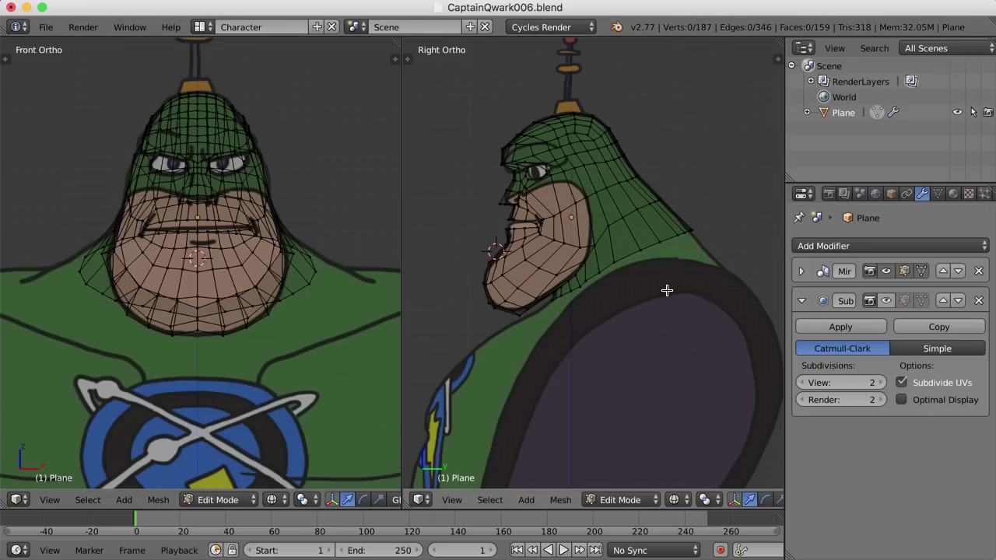
Select the neck's lower rim edge loop and extrude it down and back, about 0.16 along Z and 0.08 along Y.
{"action": "scroll", "coordinate": [666, 290], "scroll_direction": "up", "scroll_amount": 3}
{"action": "right_click", "coordinate": [634, 255]}
{"action": "right_click", "coordinate": [654, 248], "text": "alt"}
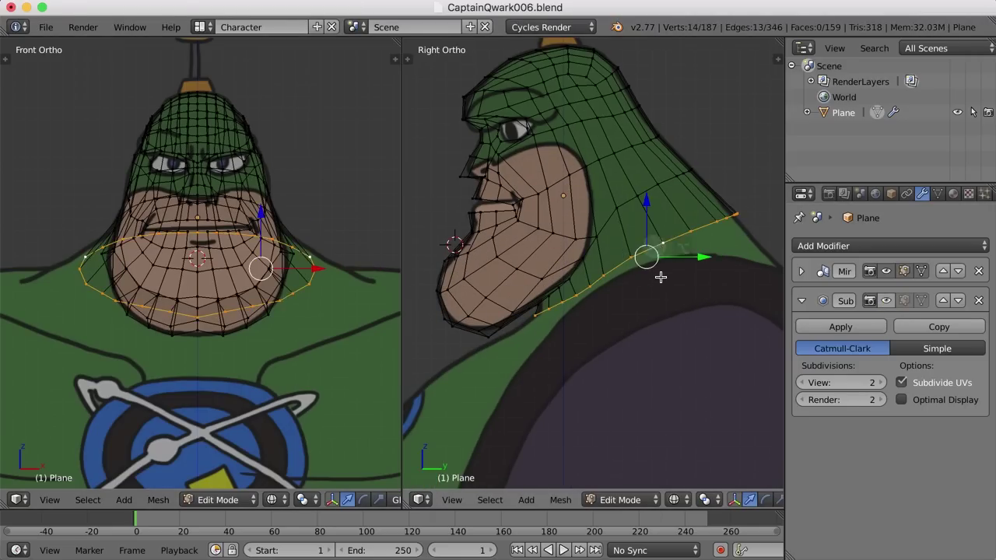
{"action": "scroll", "coordinate": [281, 371], "scroll_direction": "down", "scroll_amount": 1}
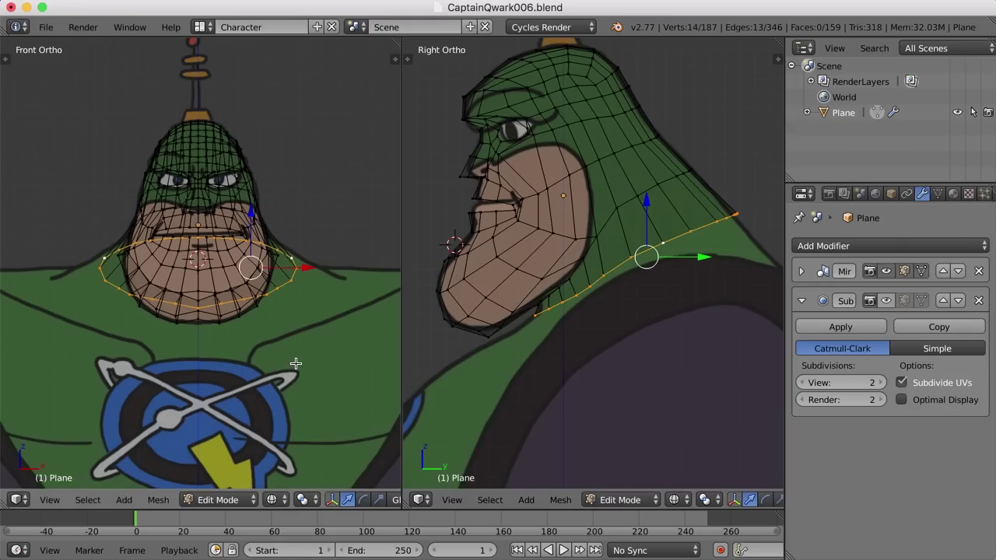
{"action": "key", "text": "e"}
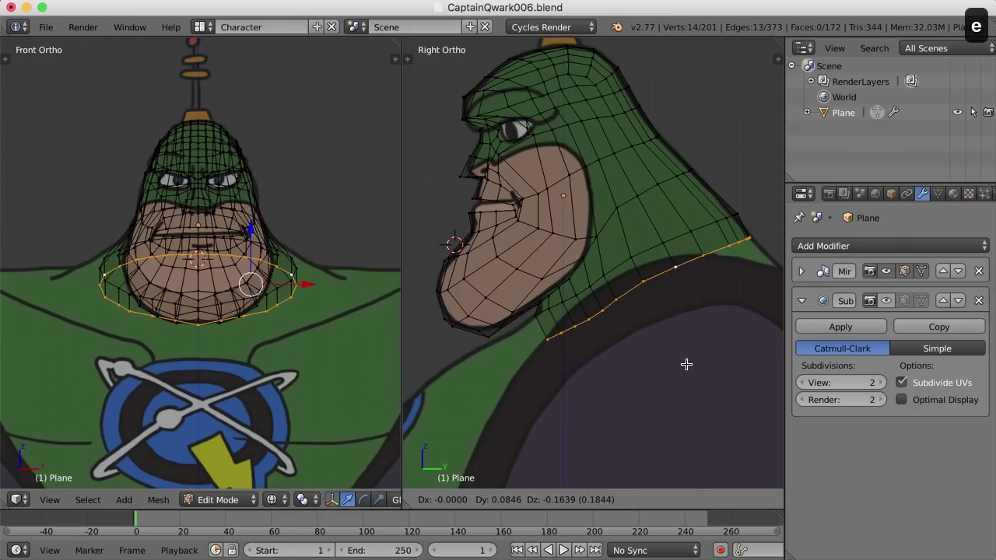
{"action": "left_click", "coordinate": [686, 364]}
Stretch the extruded neck rim along the Y axis in the side view and move it about 0.09 forward to follow the collar.
{"action": "scroll", "coordinate": [674, 361], "scroll_direction": "down", "scroll_amount": 1}
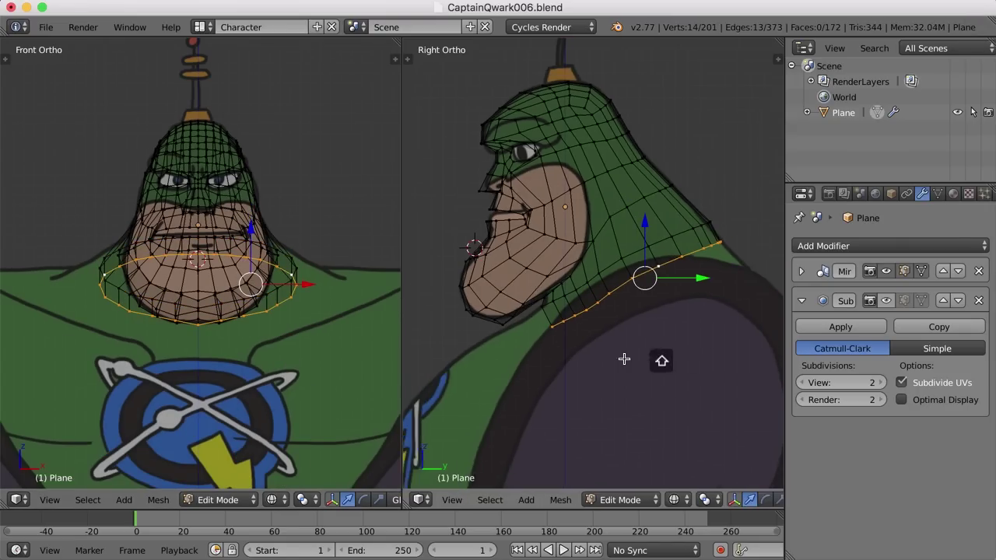
{"action": "middle_click_drag", "start_coordinate": [671, 359], "coordinate": [607, 355], "text": "shift"}
{"action": "key", "text": "s"}
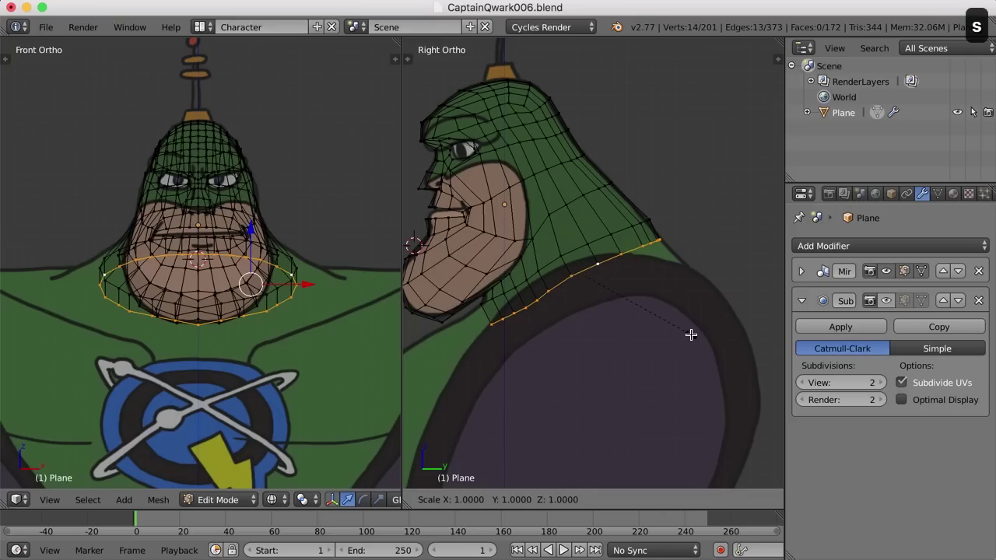
{"action": "key", "text": "y"}
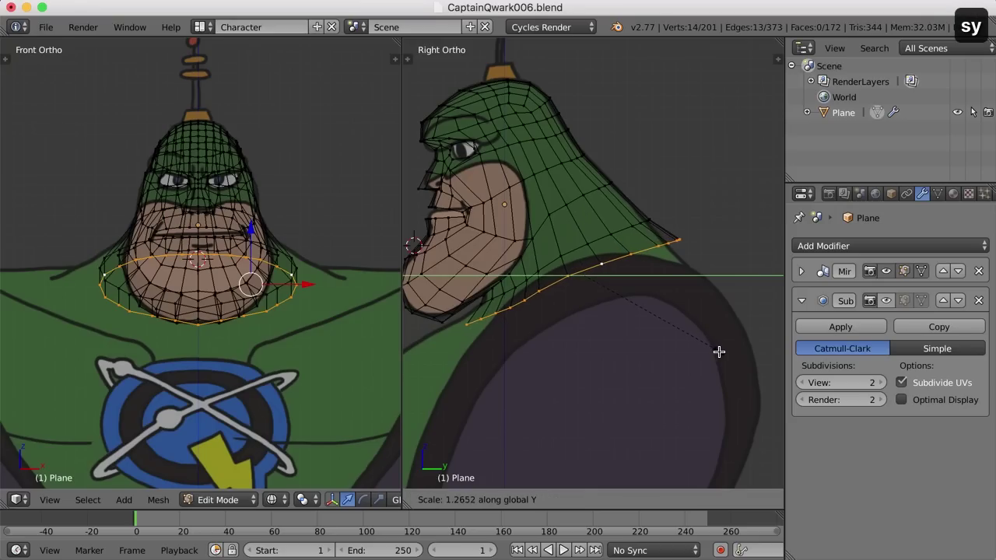
{"action": "left_click", "coordinate": [711, 351]}
{"action": "key", "text": "g"}
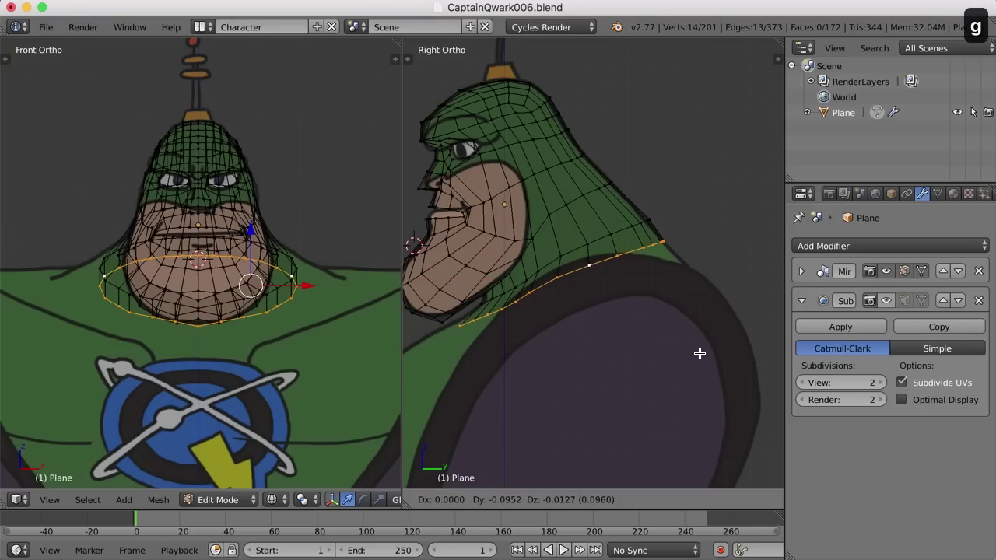
{"action": "left_click", "coordinate": [700, 352]}
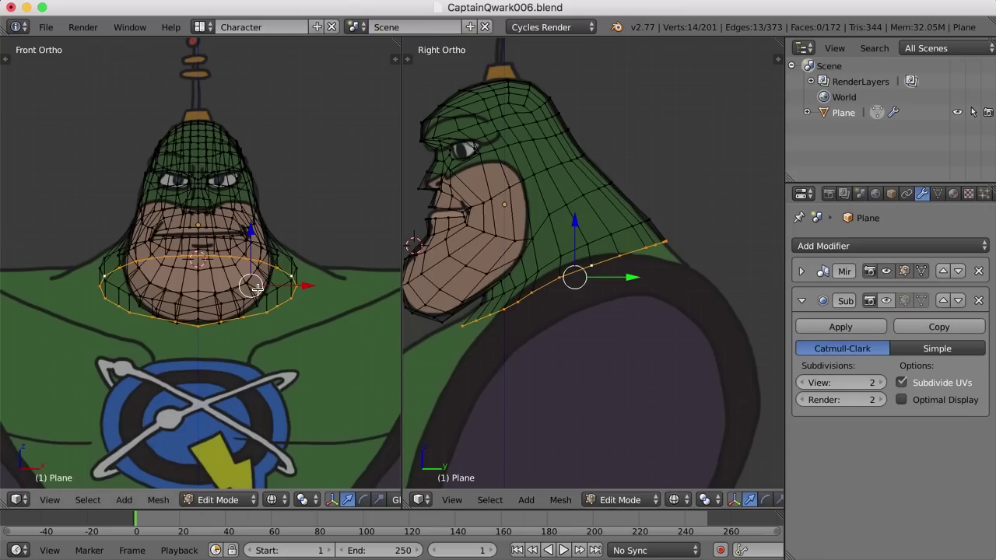
Set the pivot point to the 3D cursor, widen the neck rim along X by about 1.39 toward the shoulders, and deselect everything.
{"action": "key", "text": "period"}
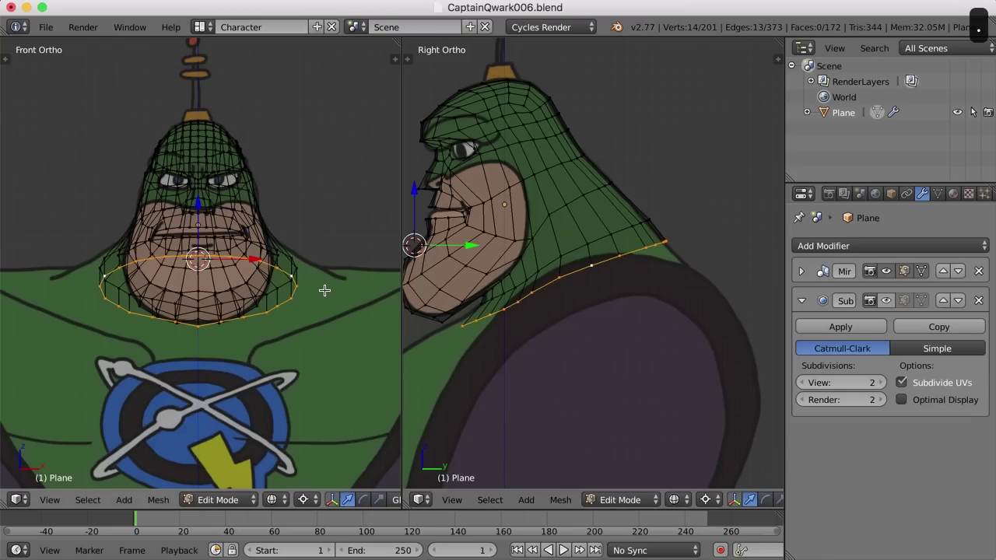
{"action": "key", "text": "s"}
{"action": "key", "text": "x"}
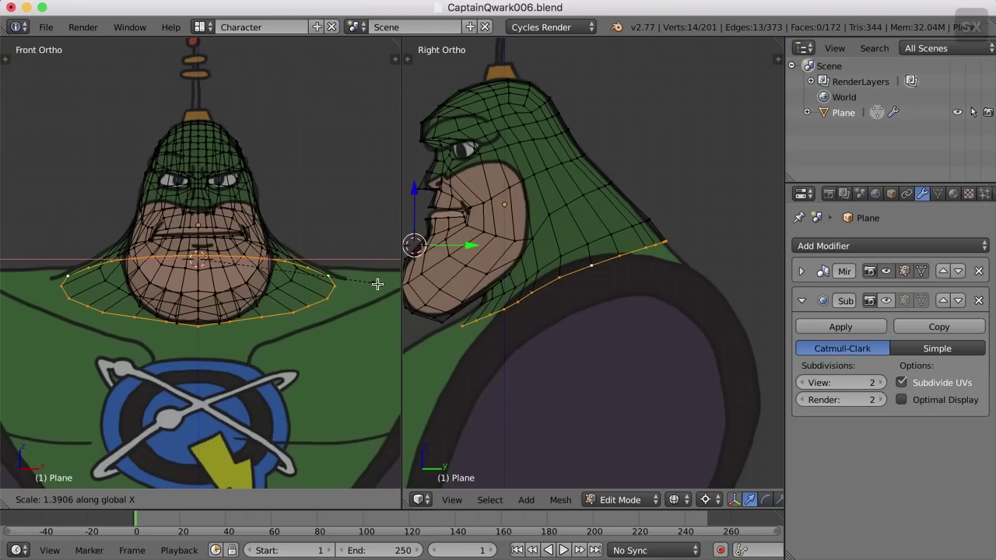
{"action": "left_click", "coordinate": [377, 284]}
{"action": "key", "text": "a"}
{"action": "scroll", "coordinate": [622, 273], "scroll_direction": "down", "scroll_amount": 1}
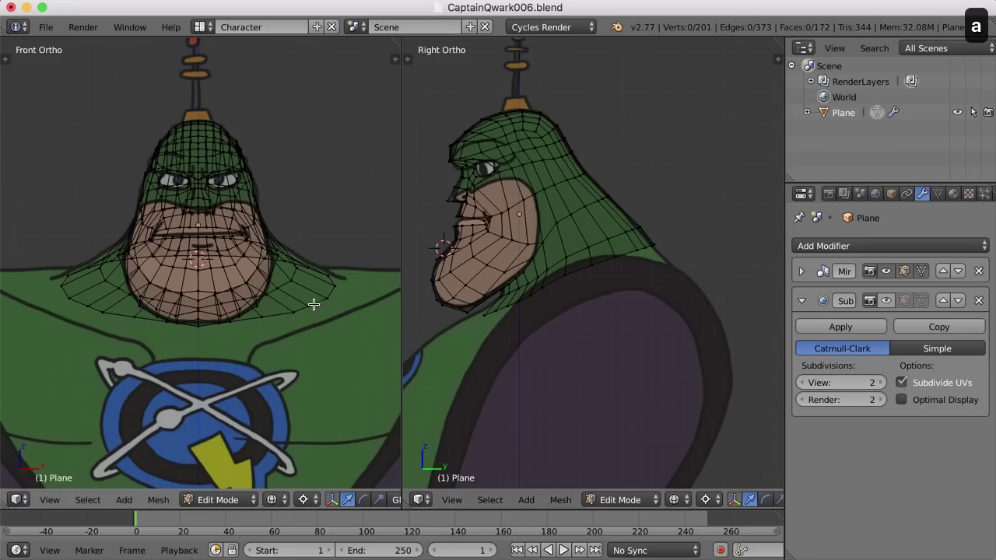
Switch to the Default screen layout and inspect the smoothed head and neck in Object Mode from behind and from the front.
{"action": "middle_click_drag", "start_coordinate": [340, 313], "coordinate": [328, 322], "text": "shift"}
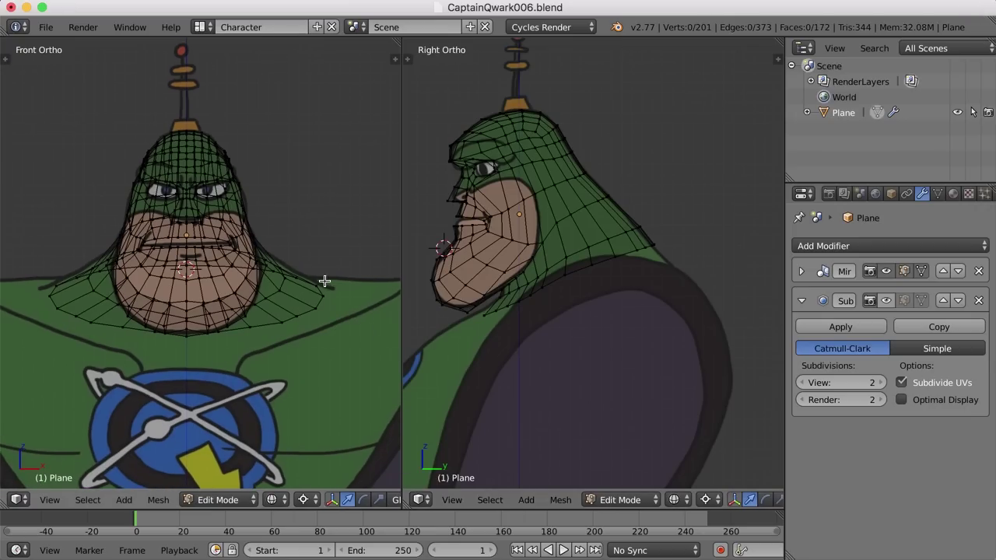
{"action": "left_click", "coordinate": [200, 27]}
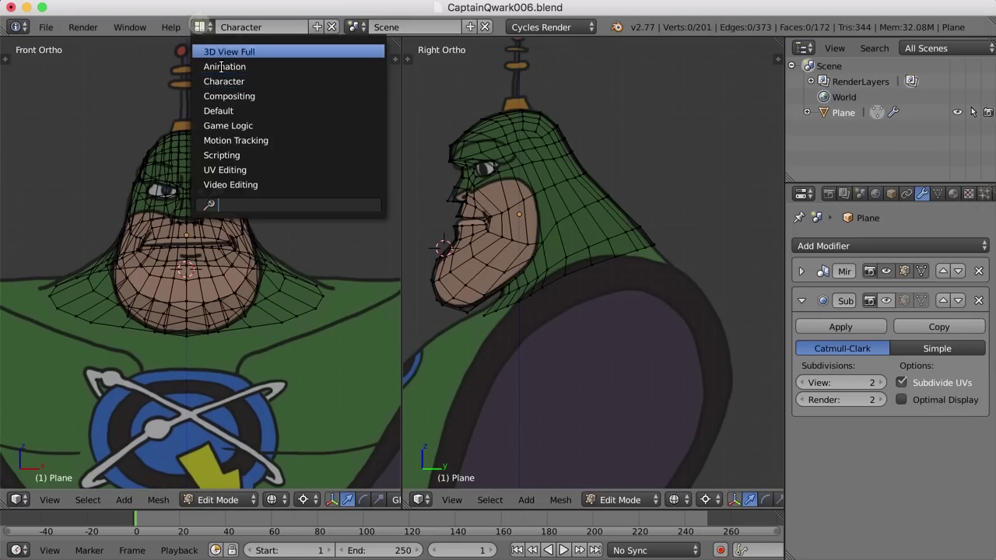
{"action": "left_click", "coordinate": [234, 112]}
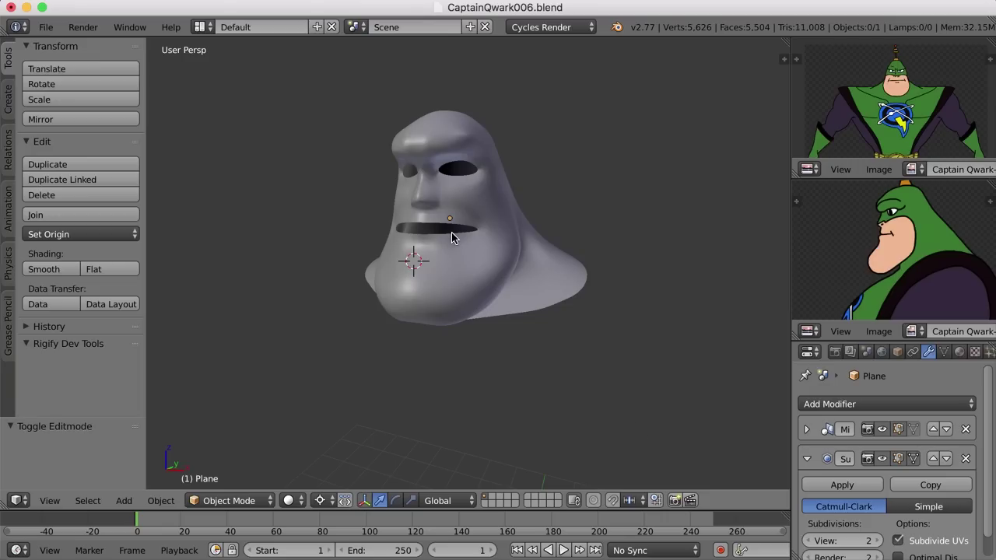
{"action": "middle_click_drag", "start_coordinate": [644, 389], "coordinate": [491, 358]}
{"action": "scroll", "coordinate": [551, 281], "scroll_direction": "up", "scroll_amount": 3}
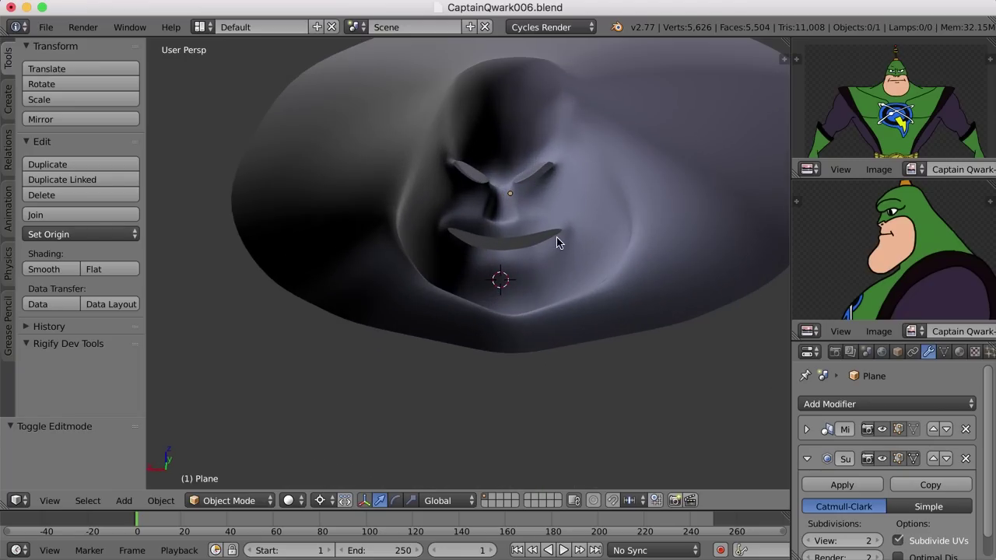
{"action": "scroll", "coordinate": [459, 238], "scroll_direction": "down", "scroll_amount": 4}
{"action": "middle_click_drag", "start_coordinate": [433, 251], "coordinate": [542, 326]}
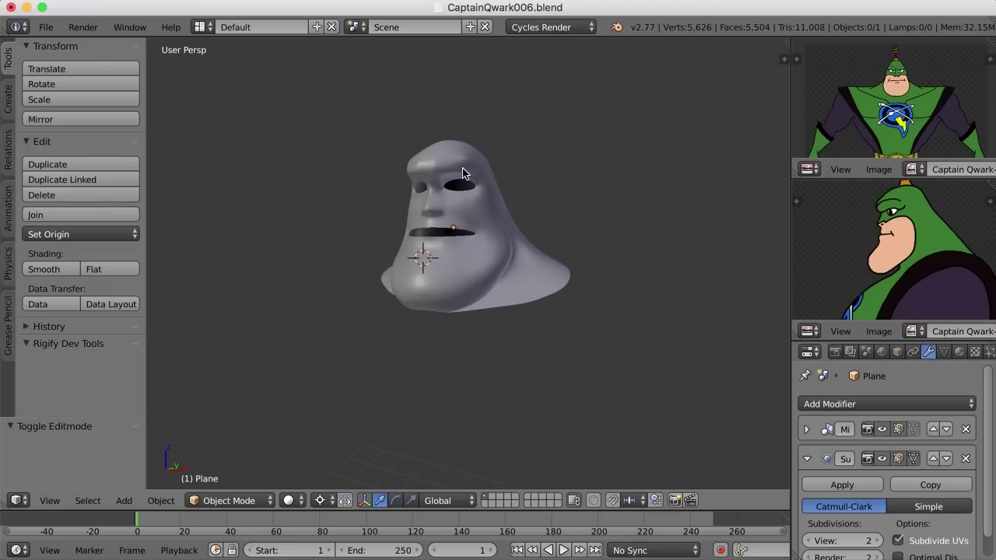